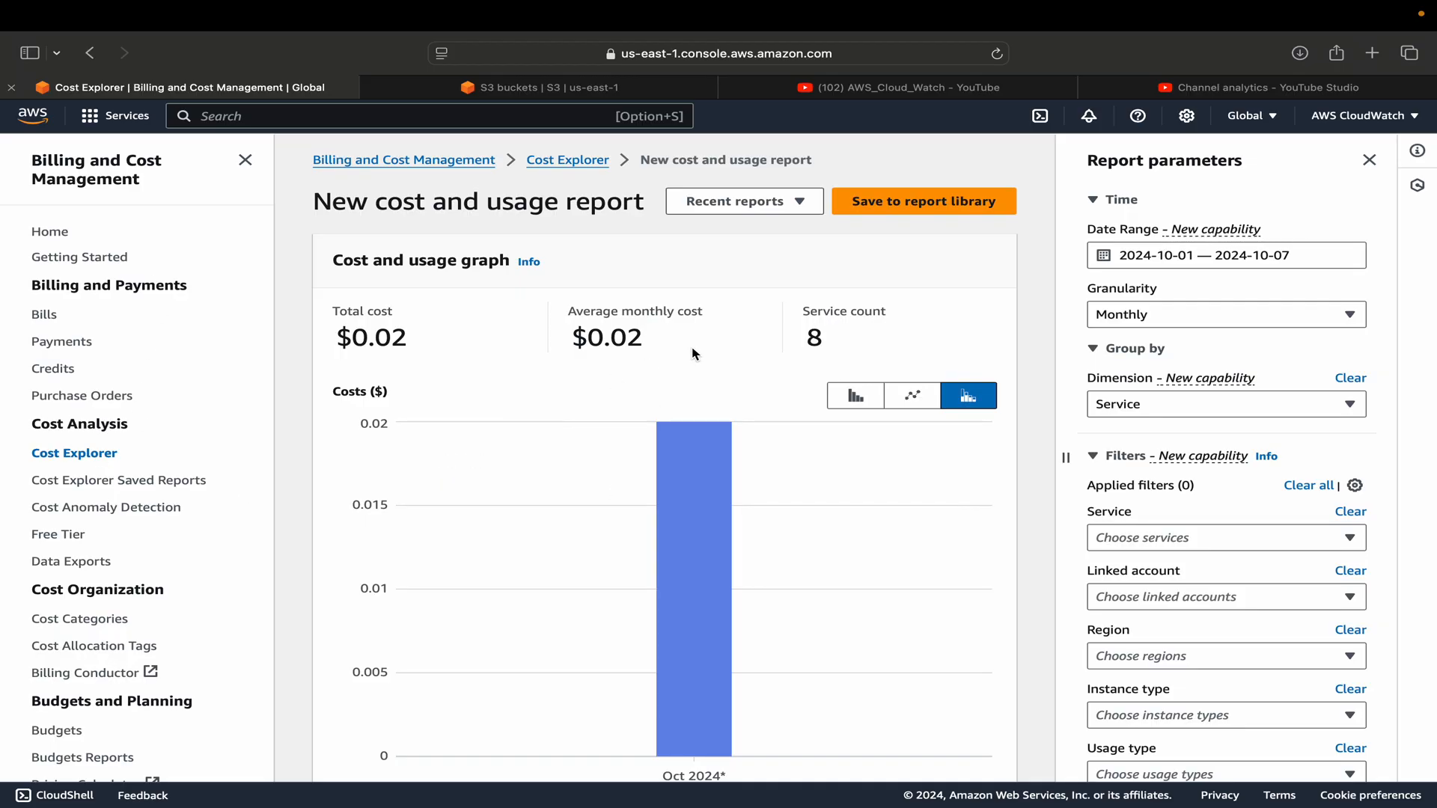
Examine the October 2024 cost and usage graph and its breakdown by service in the Cost Explorer report
{"action": "scroll", "coordinate": [694, 354], "scroll_direction": "down", "scroll_amount": 6}
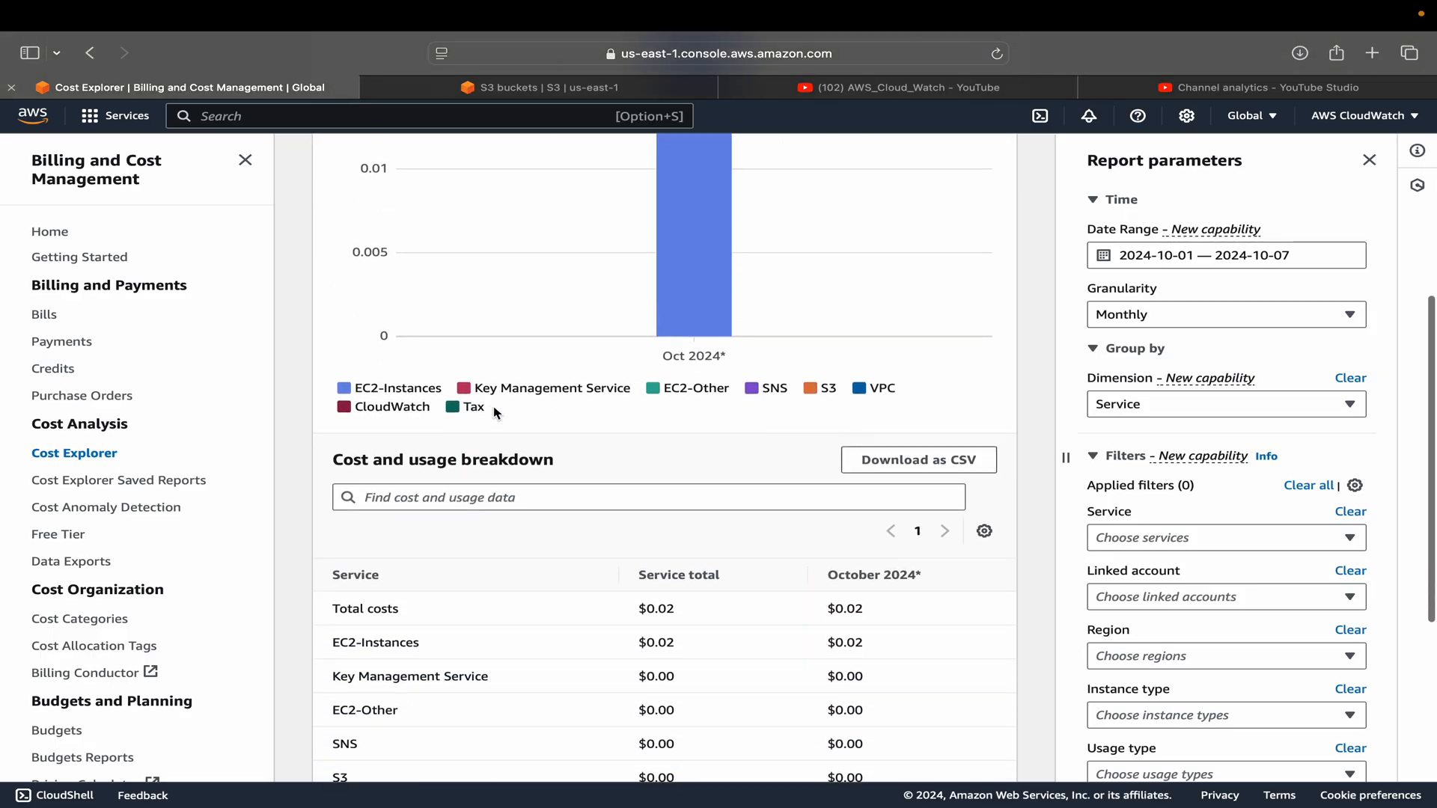
{"action": "scroll", "coordinate": [493, 412], "scroll_direction": "up", "scroll_amount": 6}
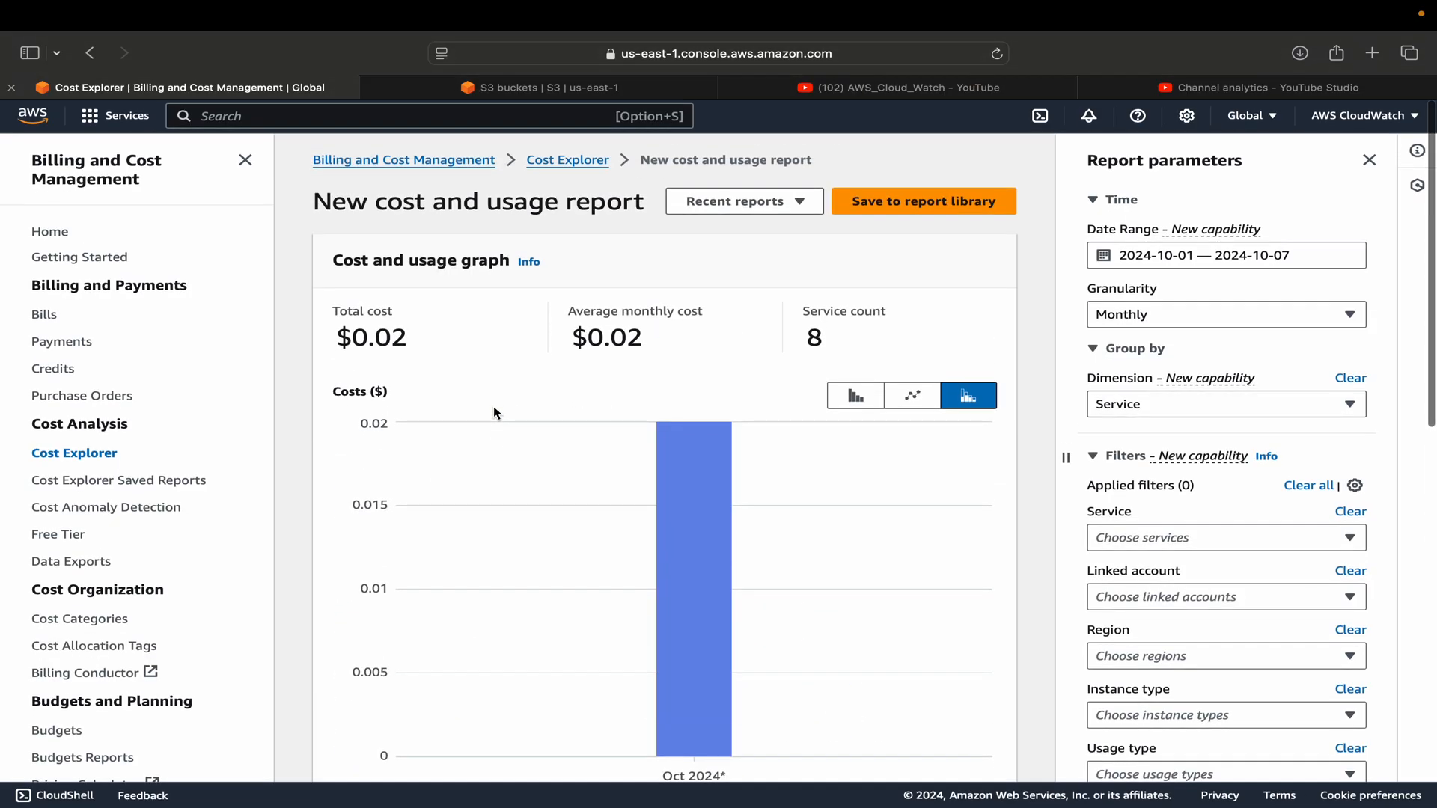
{"action": "scroll", "coordinate": [494, 412], "scroll_direction": "down", "scroll_amount": 1}
{"action": "mouse_move", "coordinate": [494, 419]}
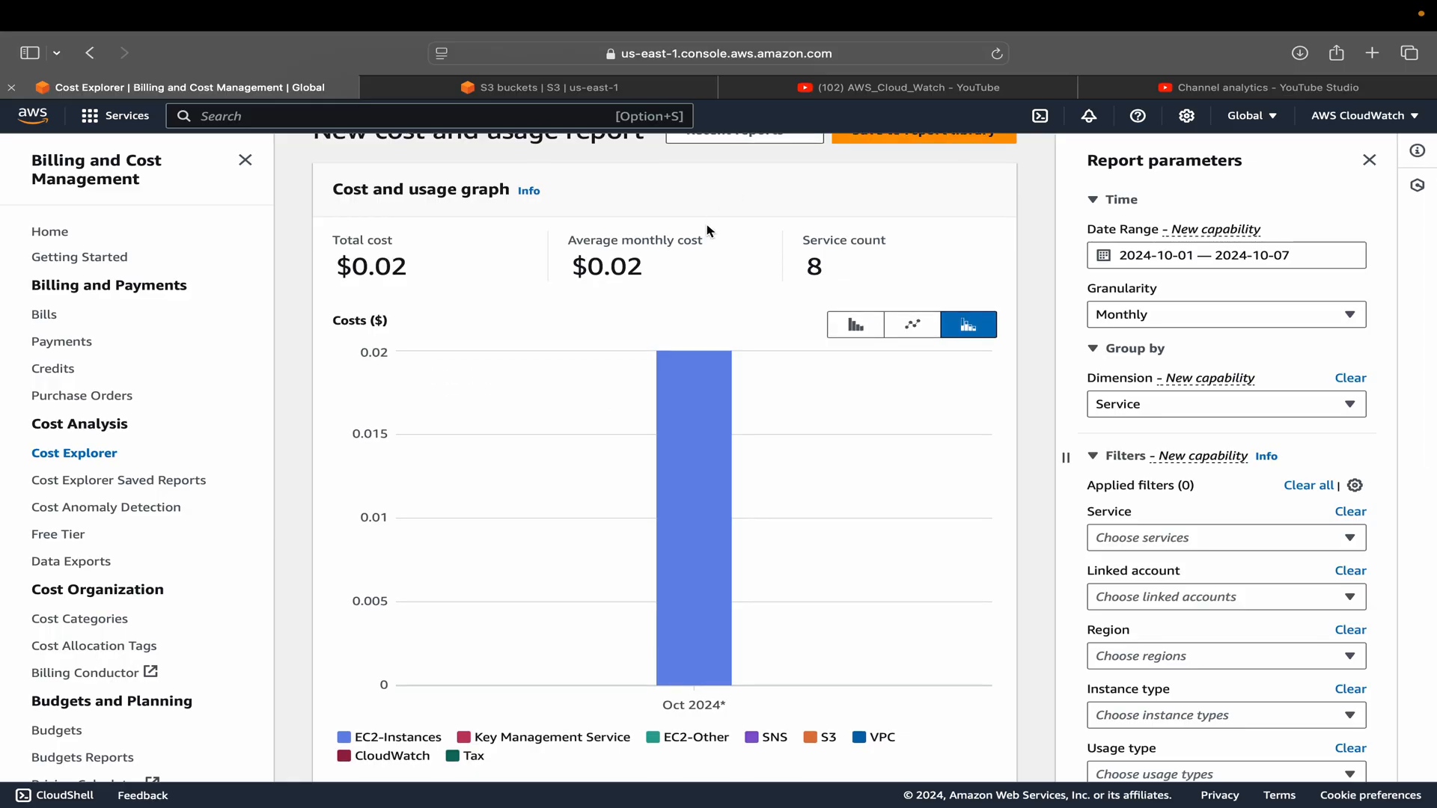
{"action": "scroll", "coordinate": [728, 275], "scroll_direction": "up", "scroll_amount": 1}
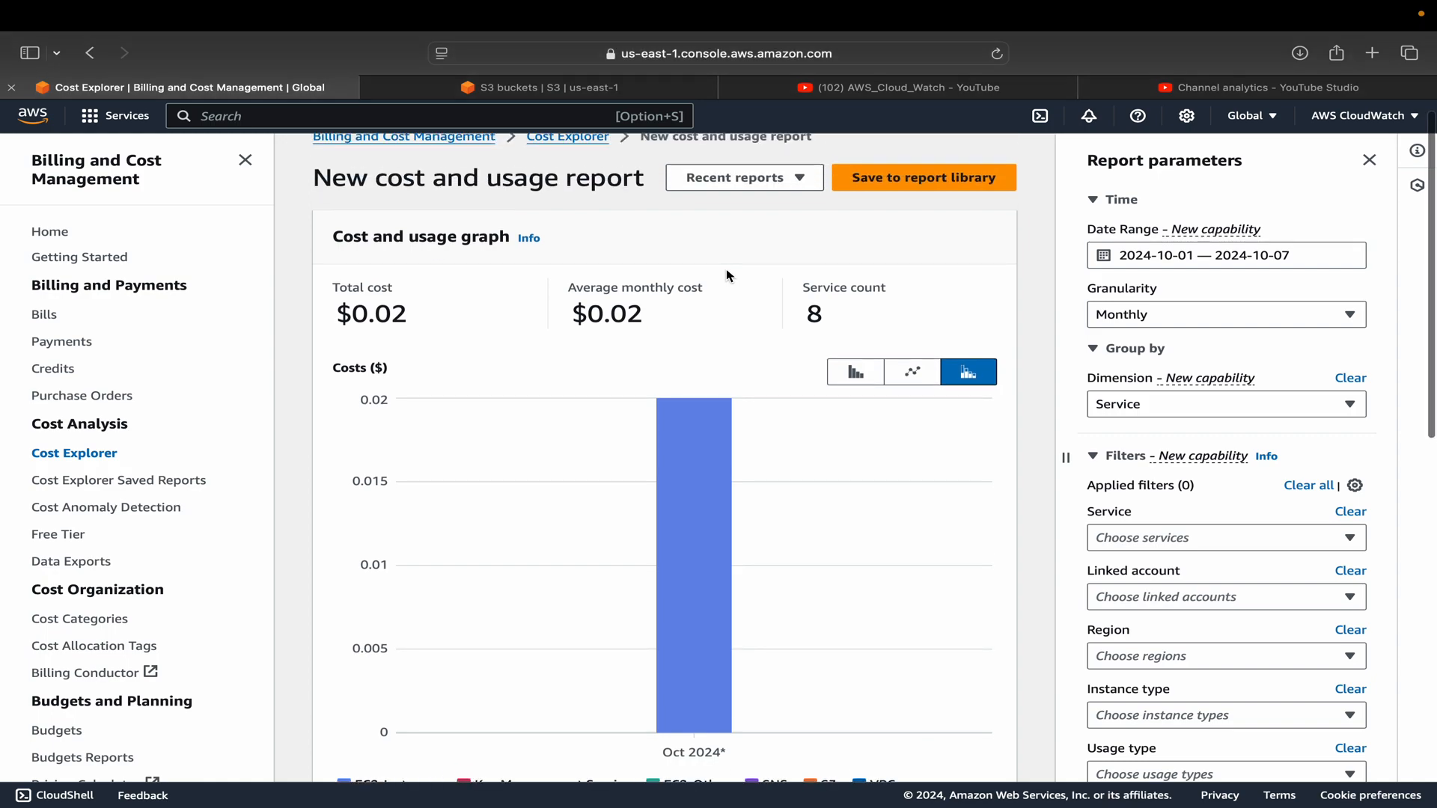
{"action": "scroll", "coordinate": [728, 275], "scroll_direction": "down", "scroll_amount": 1}
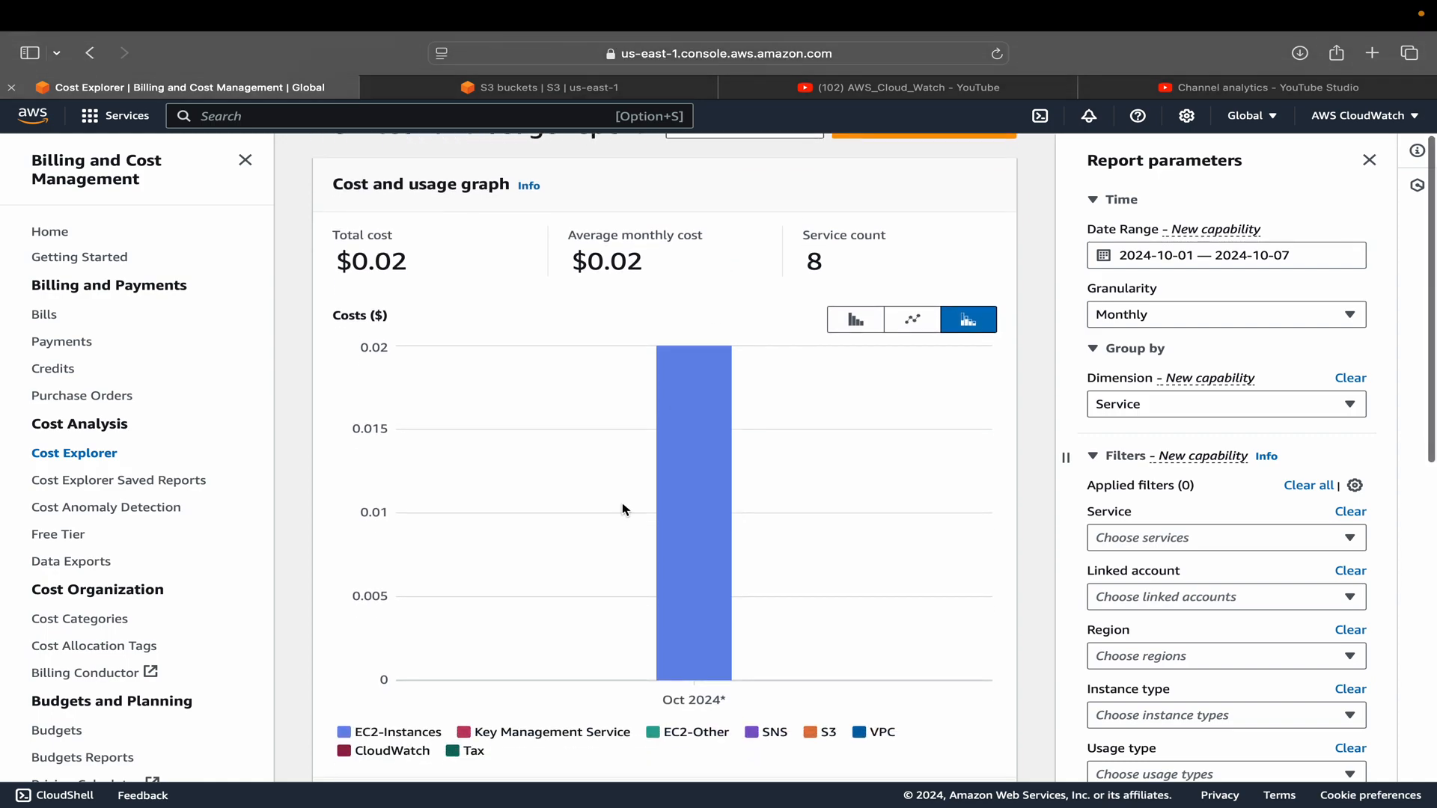
{"action": "scroll", "coordinate": [548, 724], "scroll_direction": "down", "scroll_amount": 1}
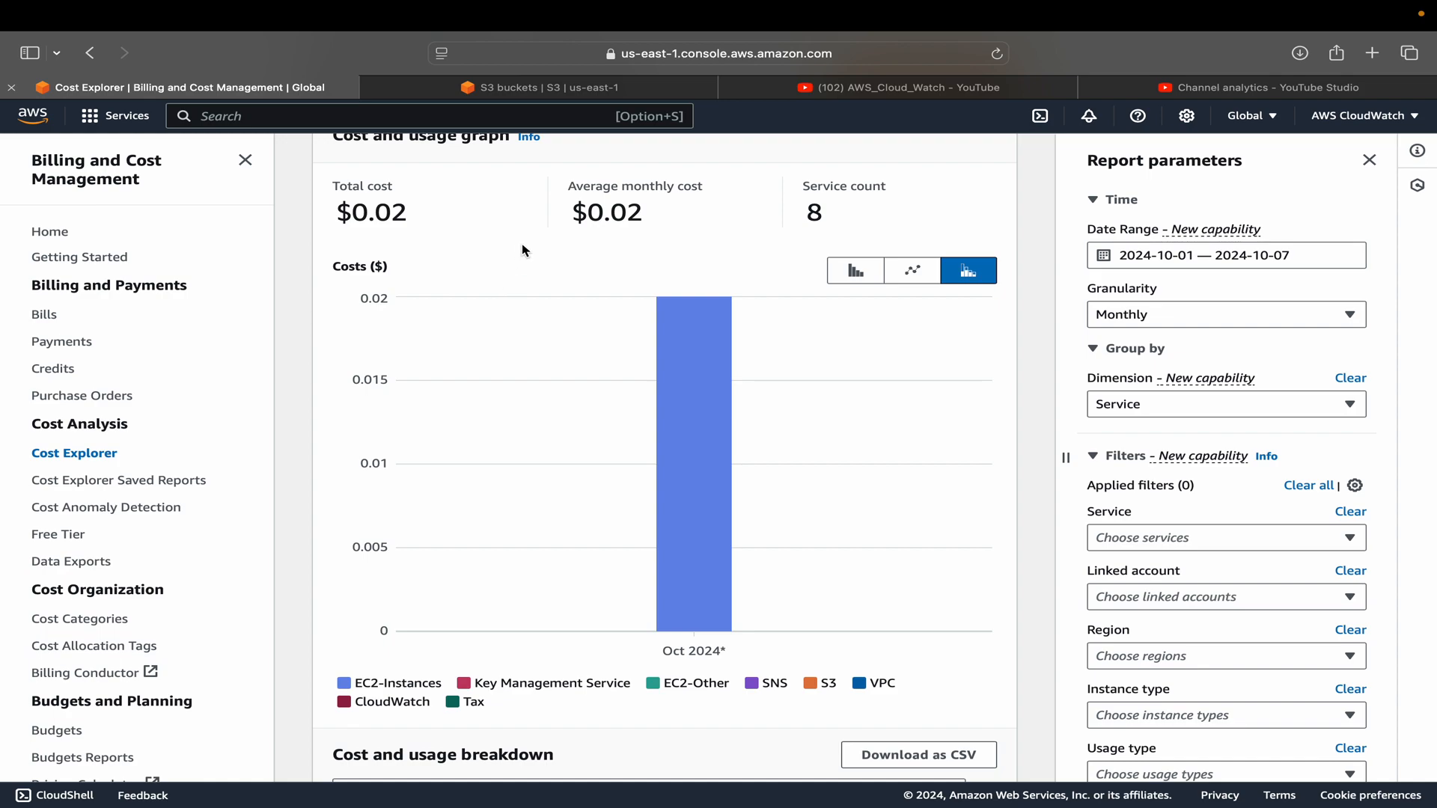
Open the properties of the S3 bucket awscloudwatch-test-bucket and review its tags
{"action": "left_click", "coordinate": [585, 93]}
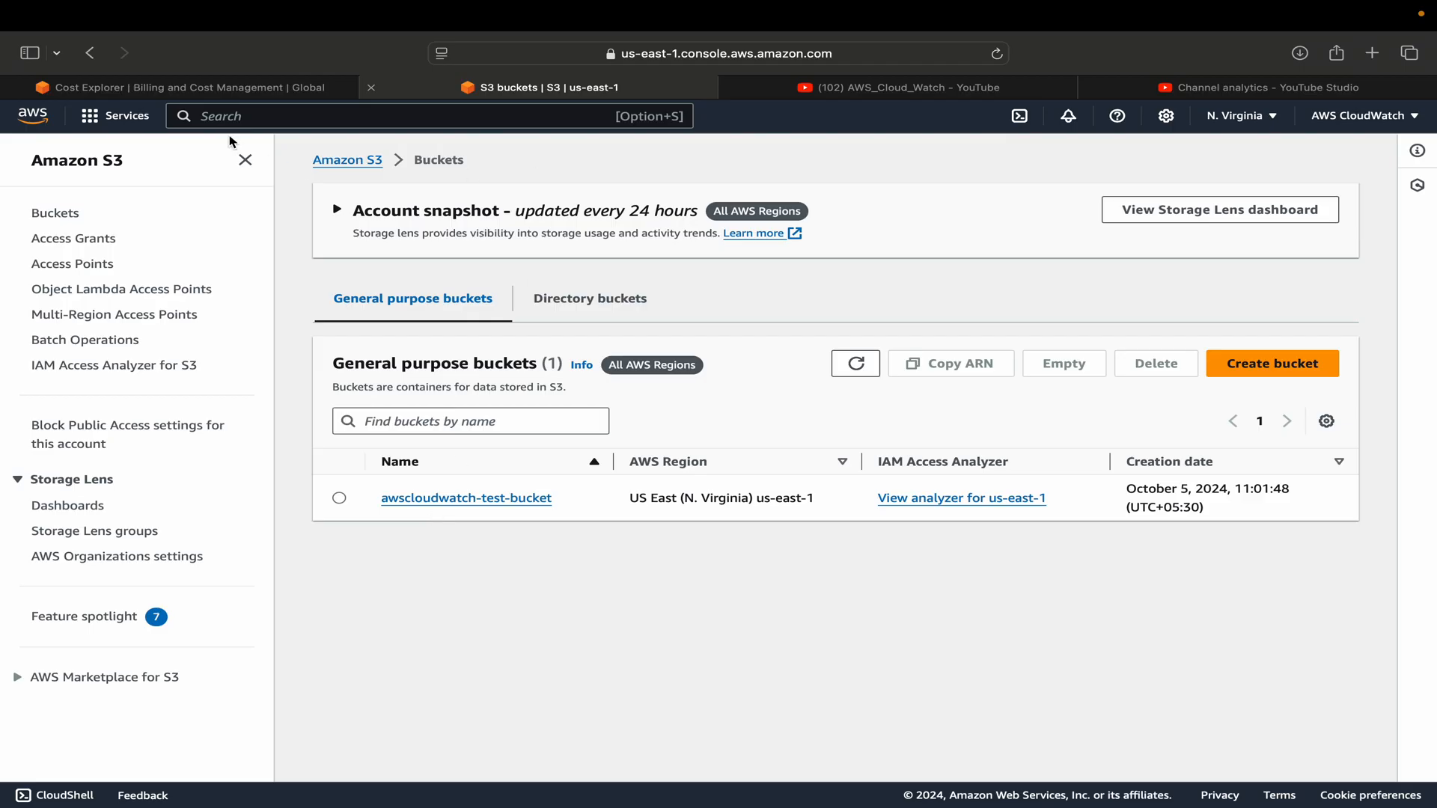
{"action": "left_click", "coordinate": [222, 90]}
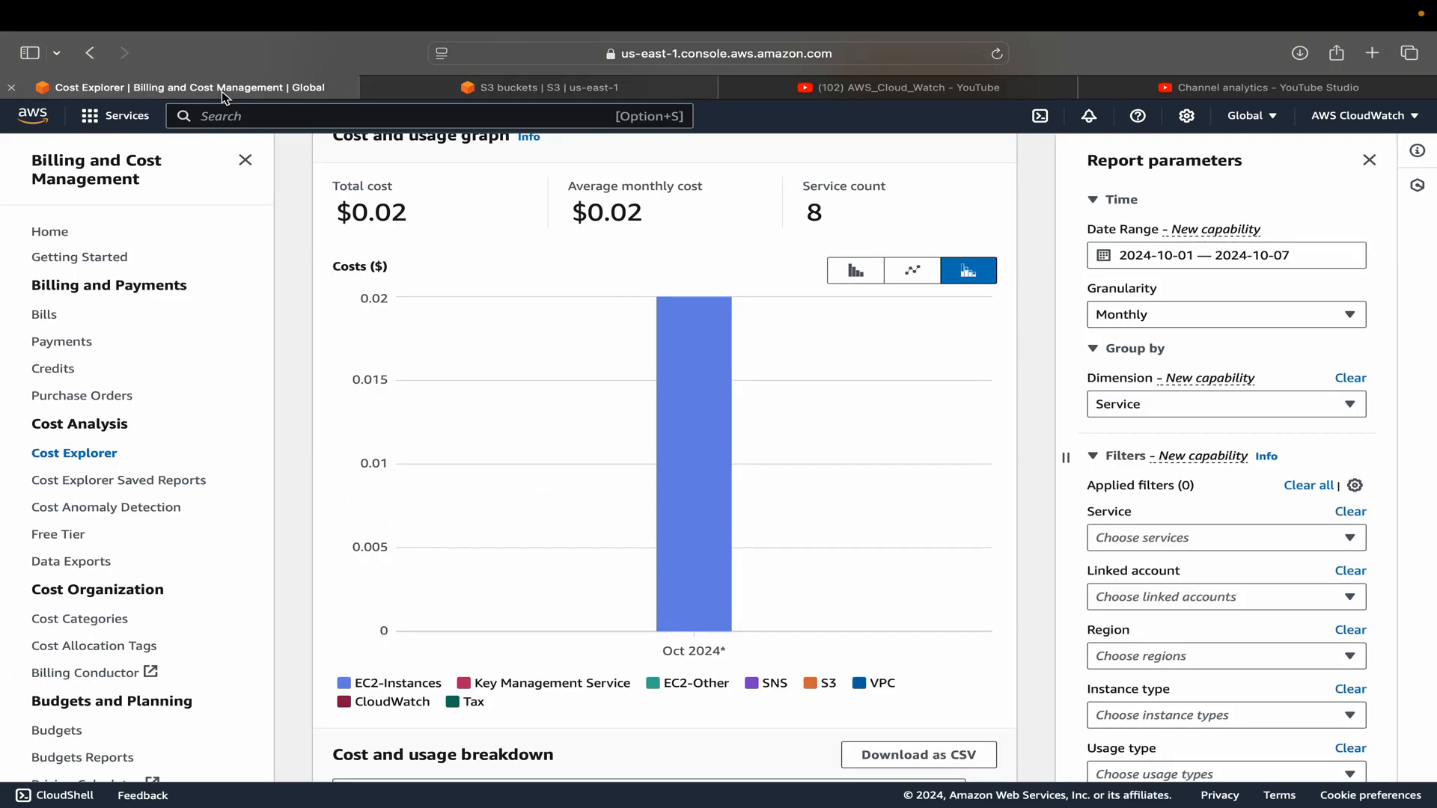
{"action": "left_click", "coordinate": [539, 88]}
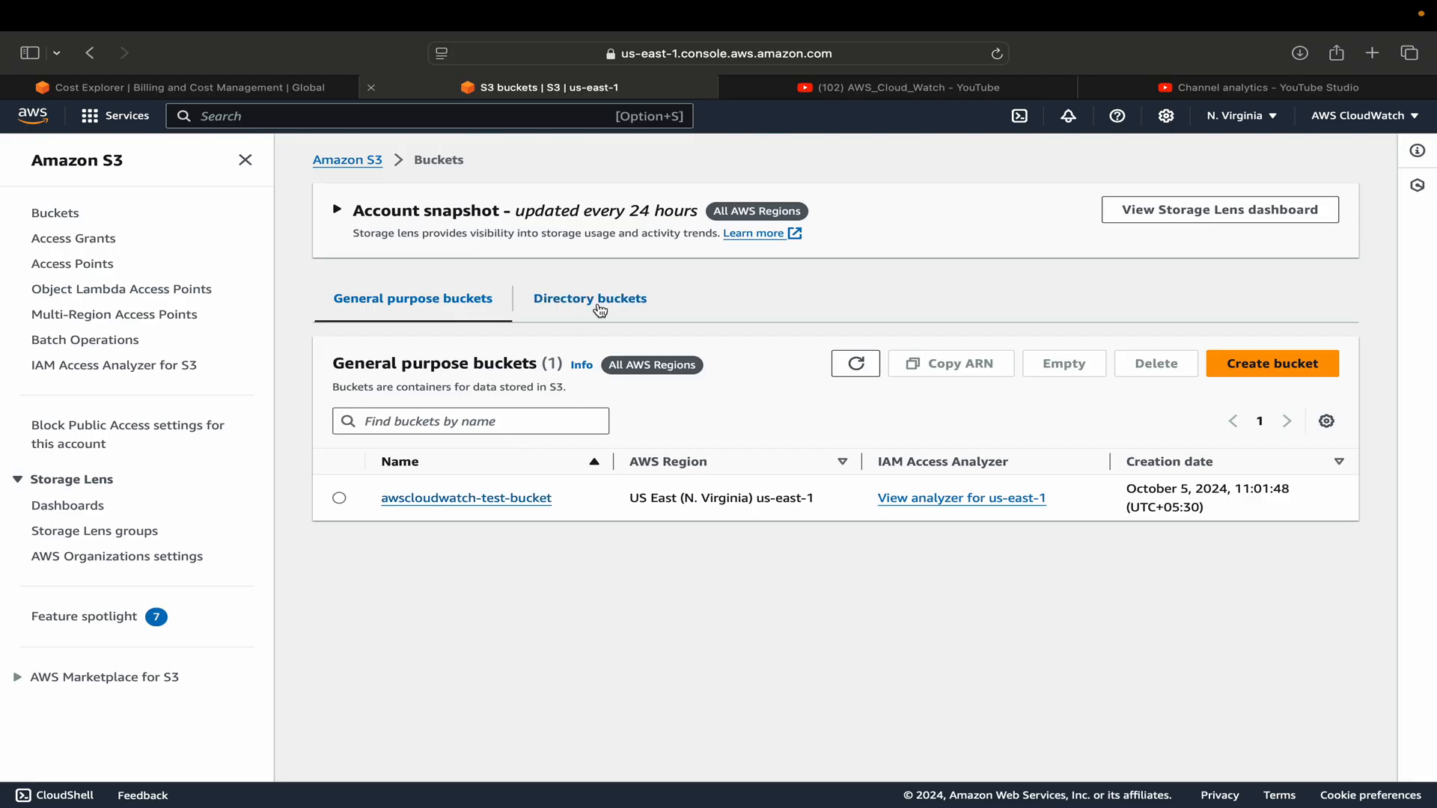
{"action": "left_click", "coordinate": [494, 505]}
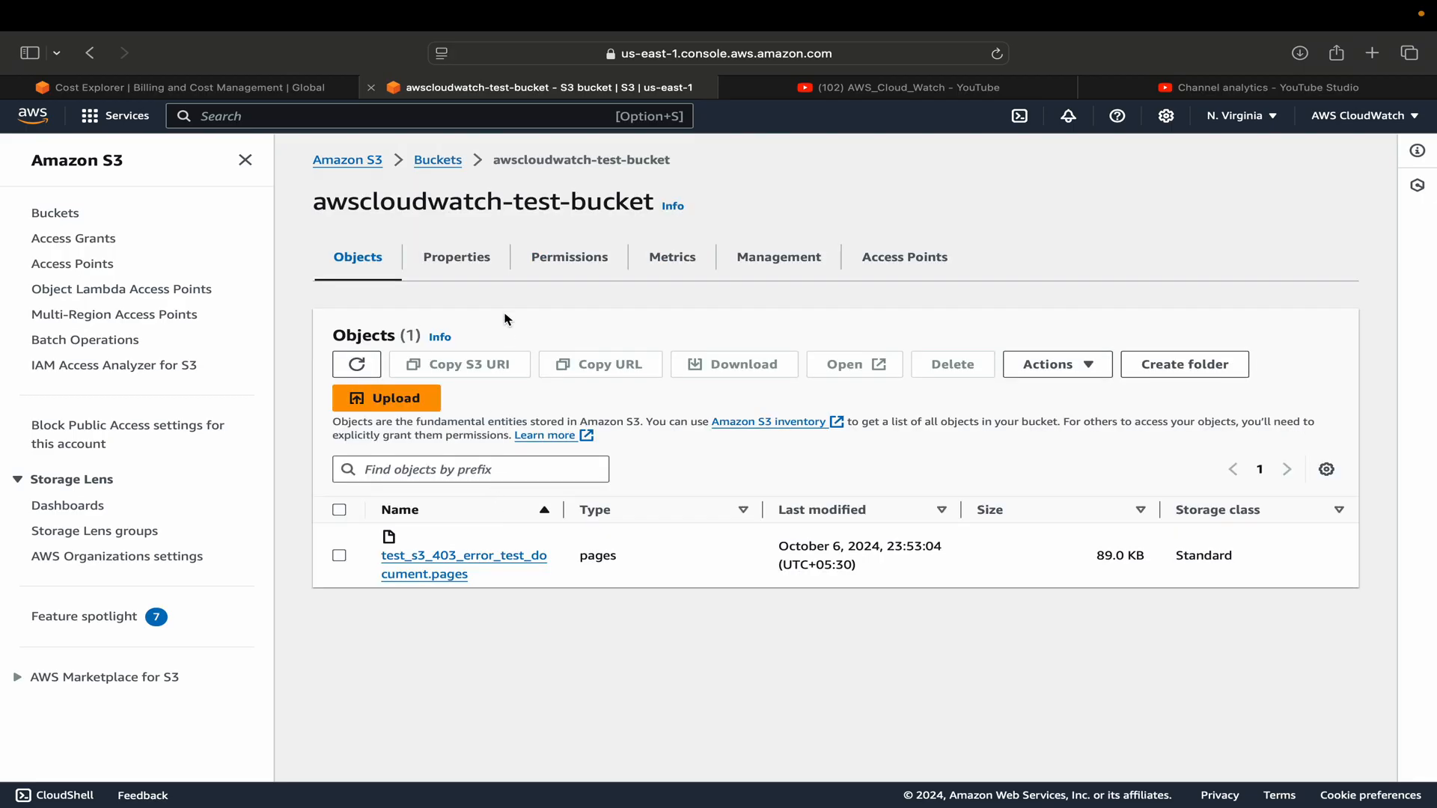
{"action": "left_click", "coordinate": [482, 267]}
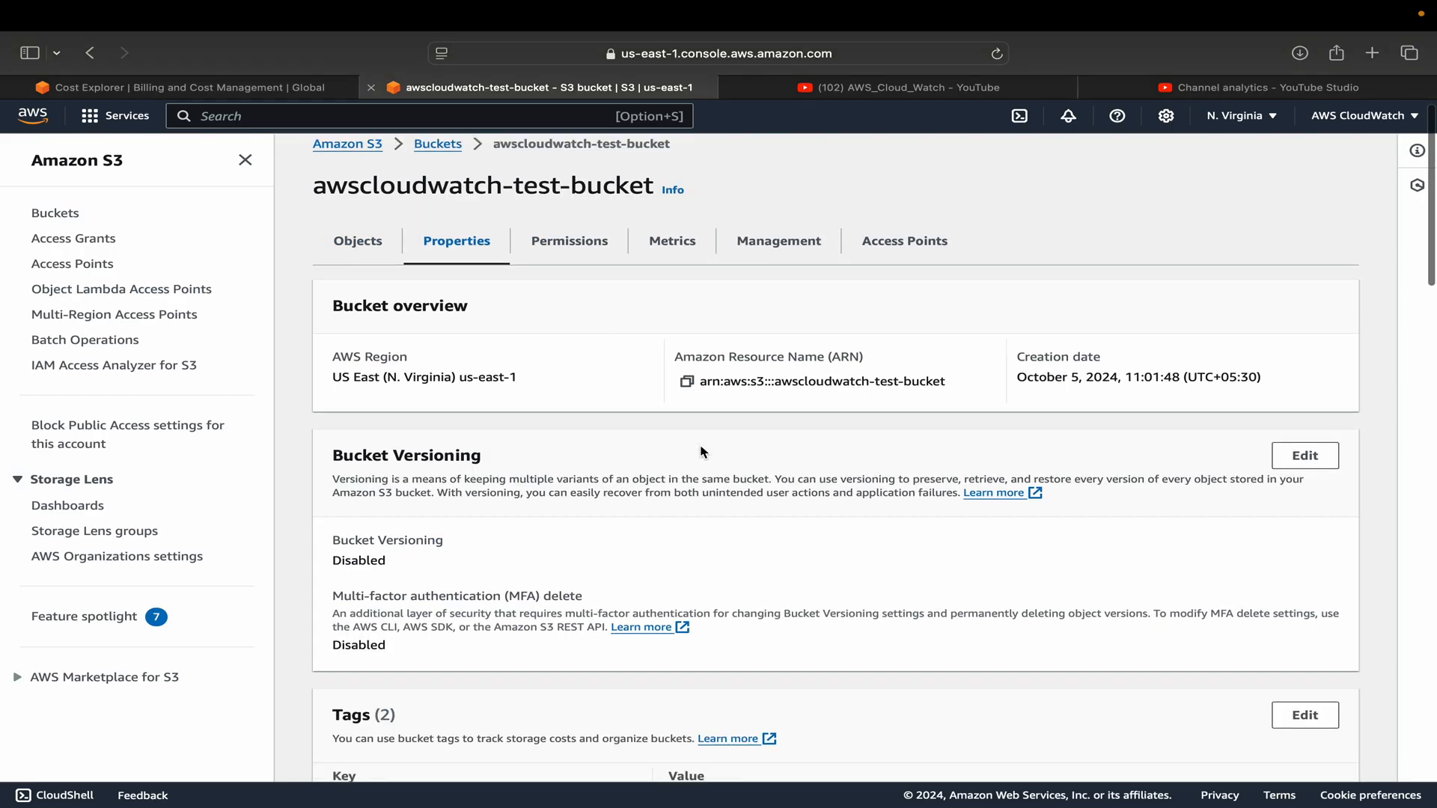
{"action": "scroll", "coordinate": [700, 452], "scroll_direction": "down", "scroll_amount": 5}
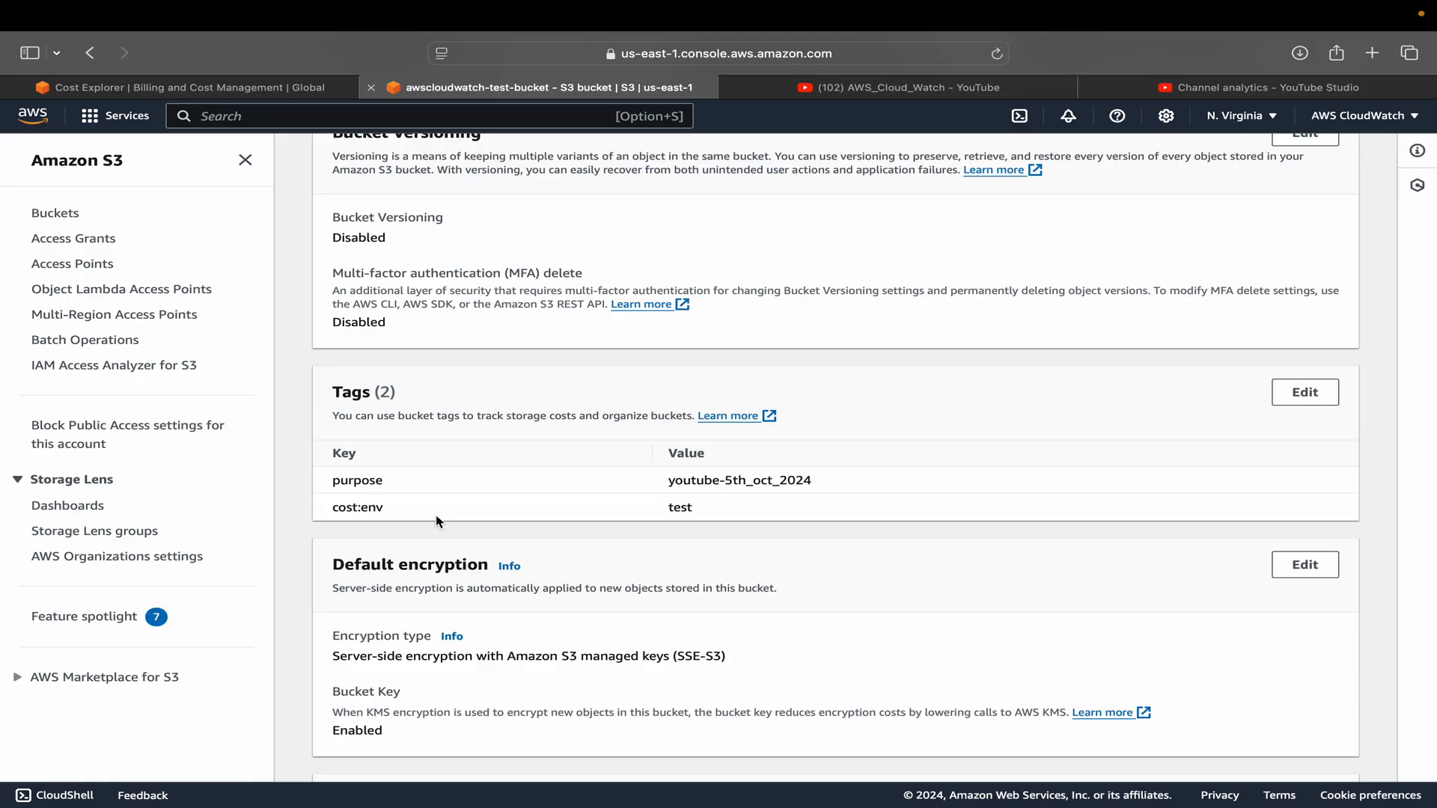
Review the AWS-generated and user-defined cost allocation tags in Billing, comparing them with the S3 bucket's tags
{"action": "left_click", "coordinate": [236, 93]}
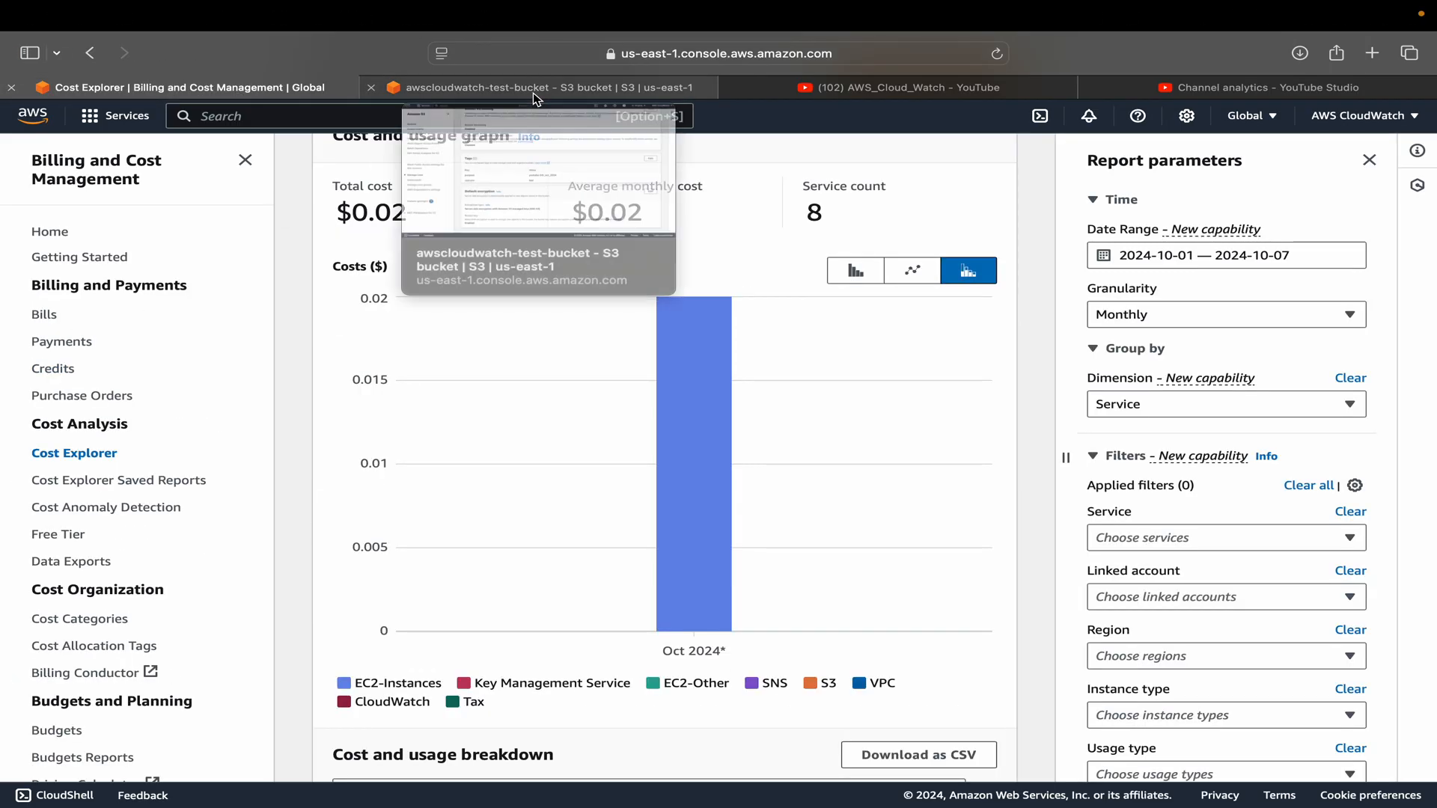
{"action": "left_click", "coordinate": [66, 654]}
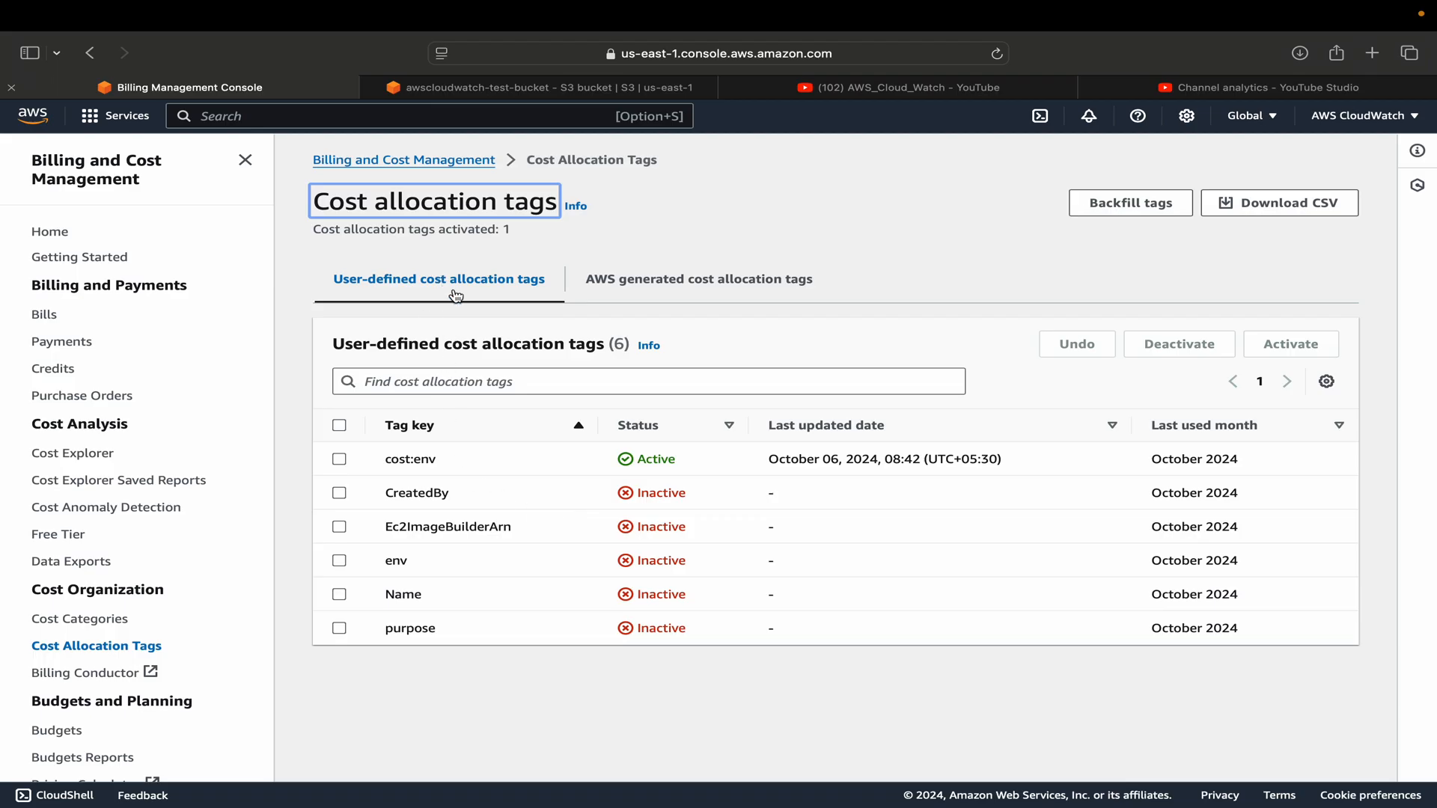
{"action": "left_click", "coordinate": [753, 290]}
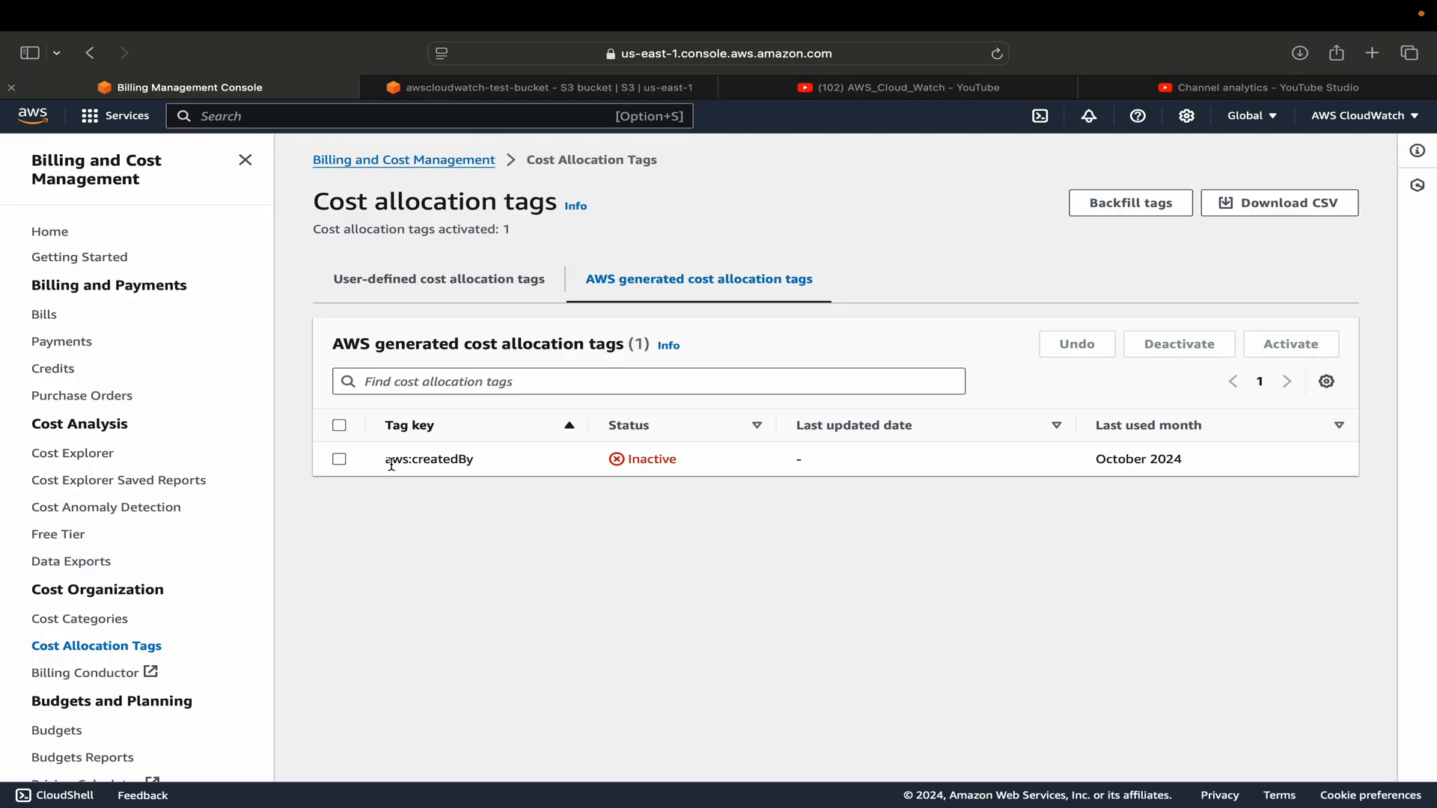
{"action": "left_click_drag", "start_coordinate": [415, 460], "coordinate": [384, 459]}
{"action": "left_click", "coordinate": [437, 286]}
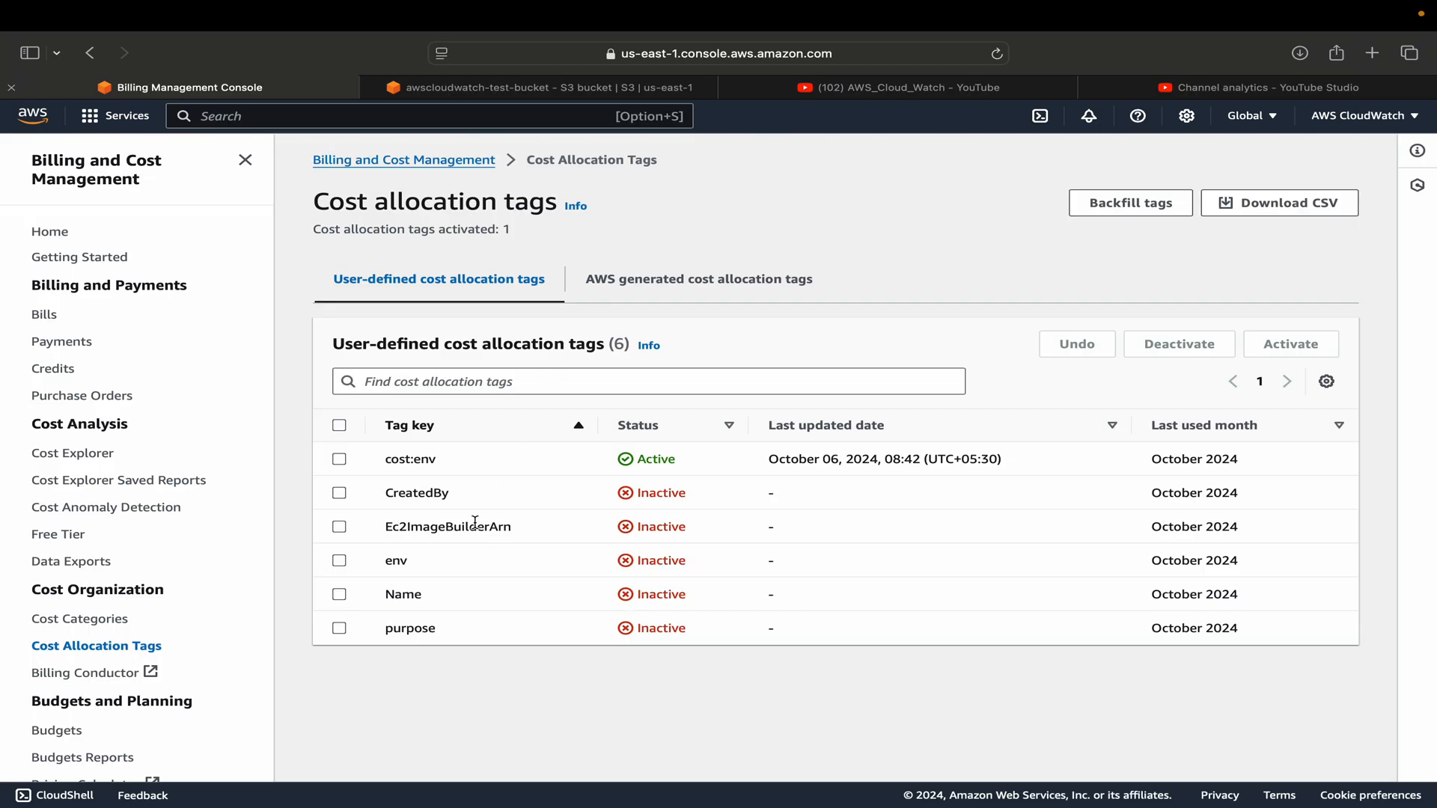
{"action": "left_click", "coordinate": [609, 87]}
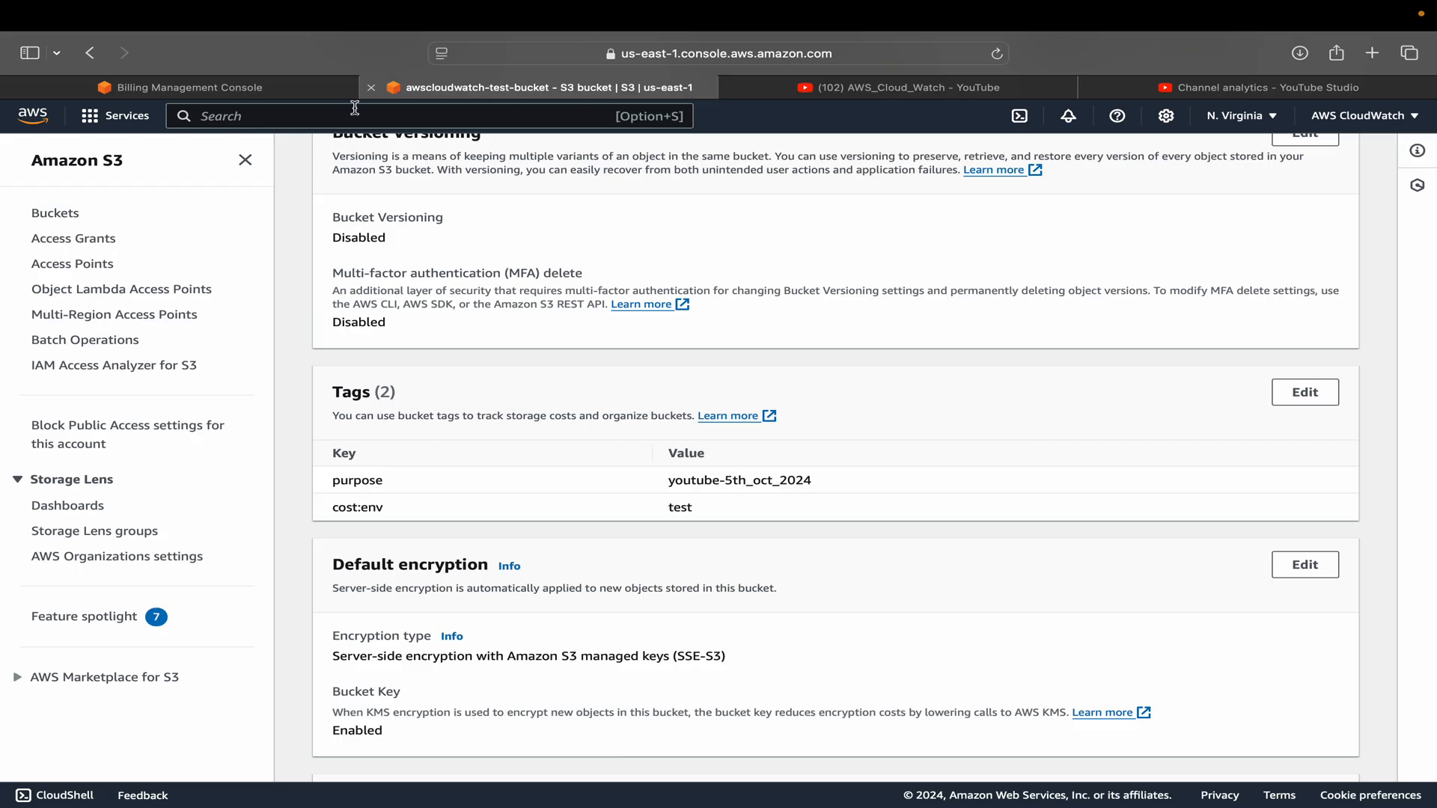
{"action": "left_click", "coordinate": [292, 90]}
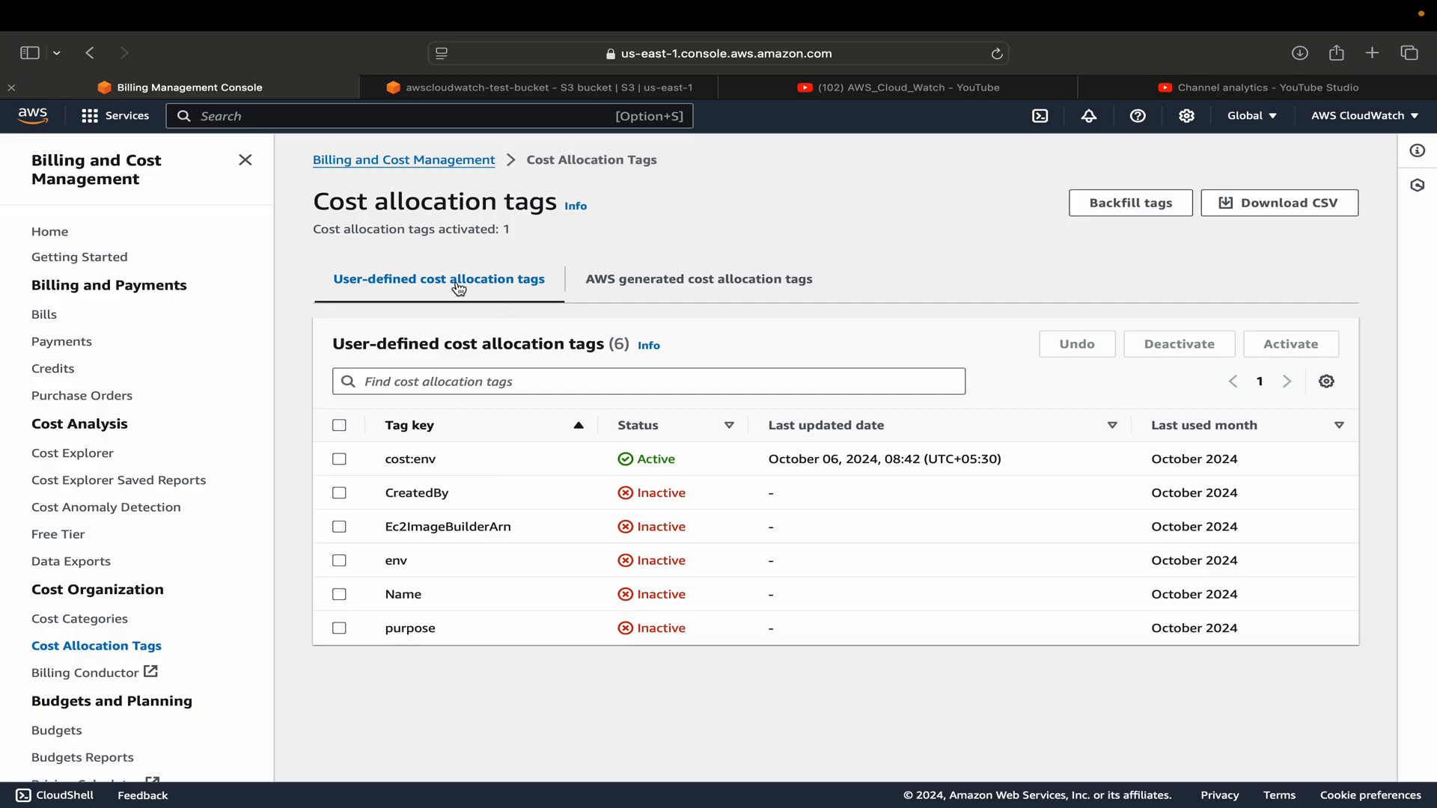
{"action": "left_click", "coordinate": [339, 461]}
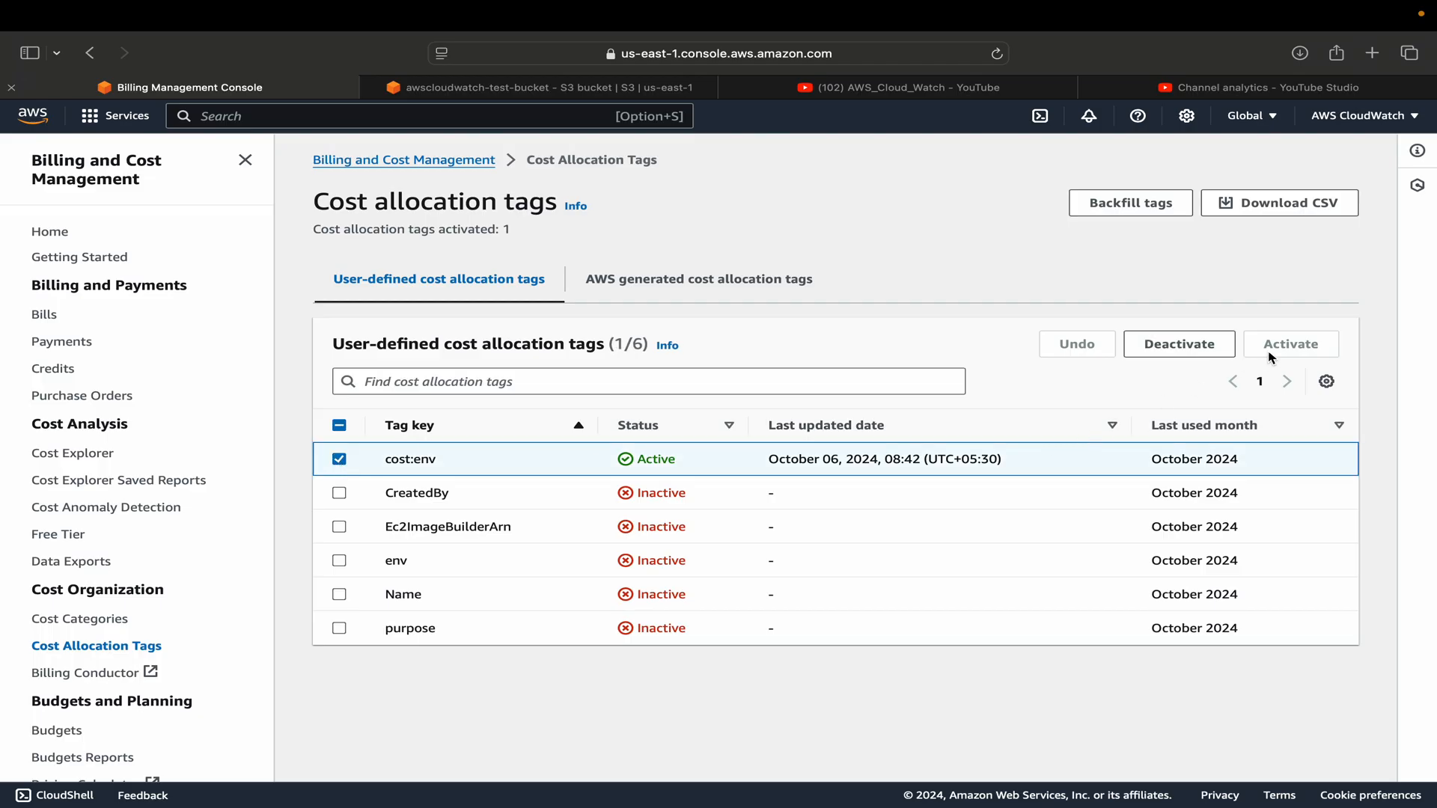
{"action": "left_click", "coordinate": [339, 460]}
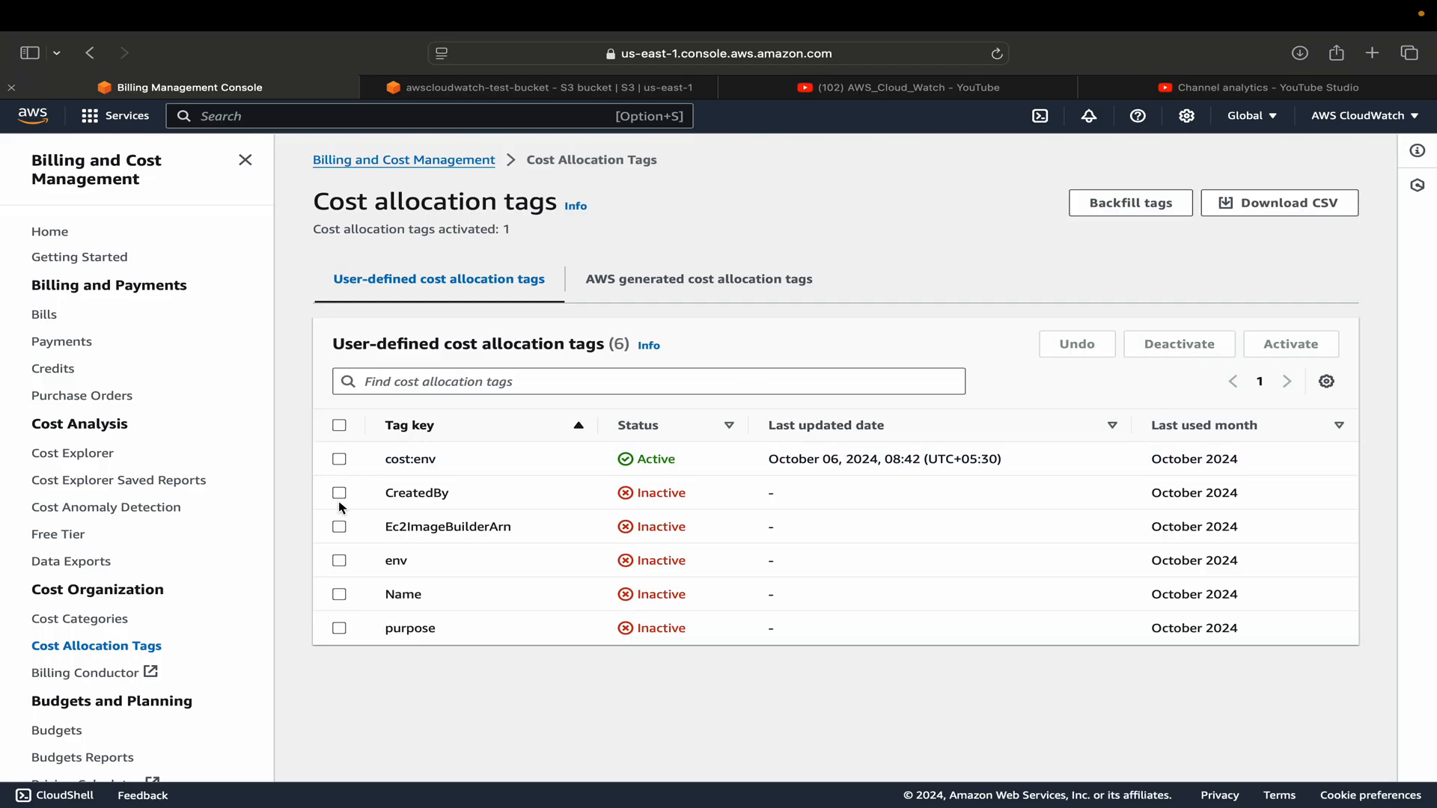
{"action": "left_click", "coordinate": [339, 497]}
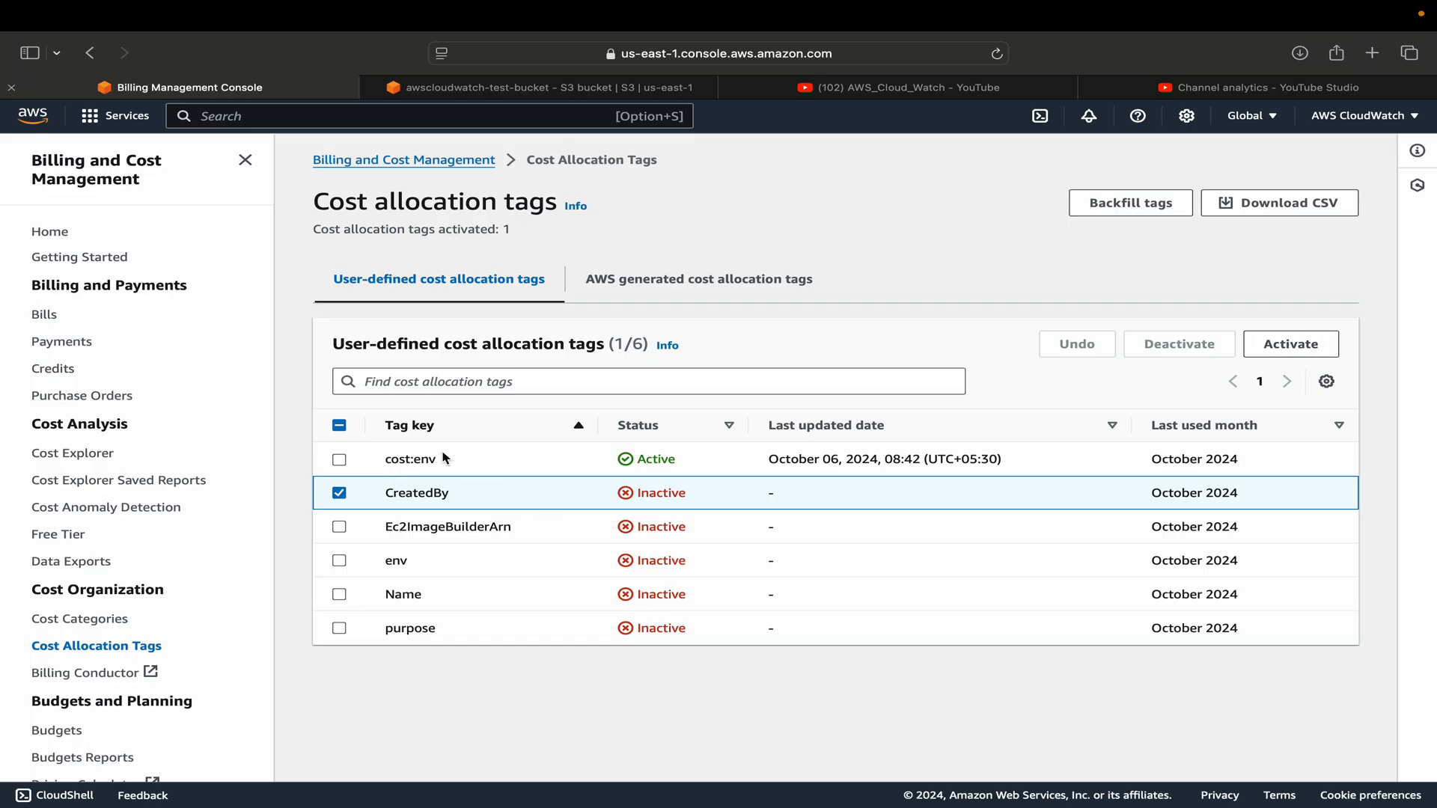
{"action": "left_click", "coordinate": [340, 497]}
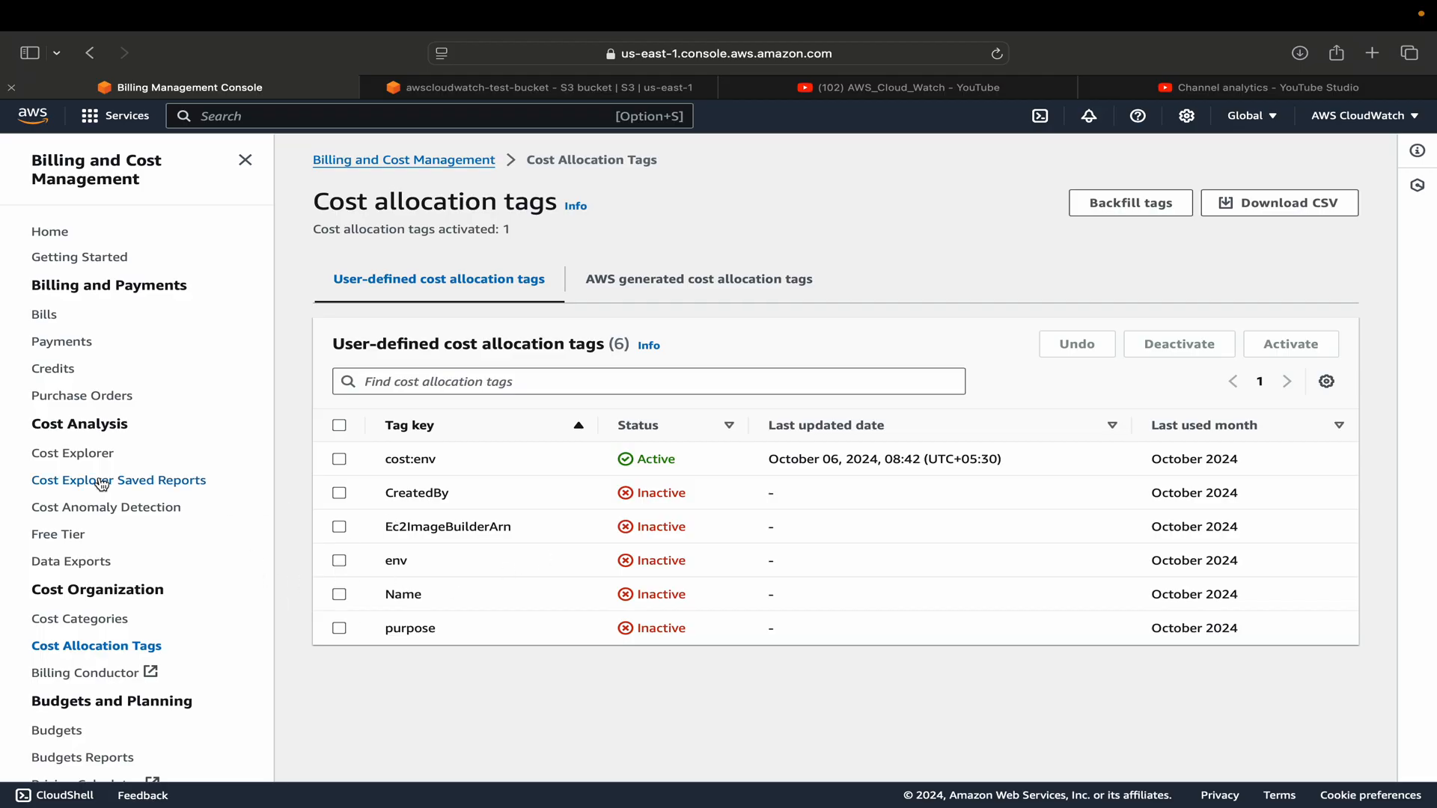
Open Cost Explorer and set the report's date range to 2024-10-01 through 2024-10-07
{"action": "left_click", "coordinate": [107, 452]}
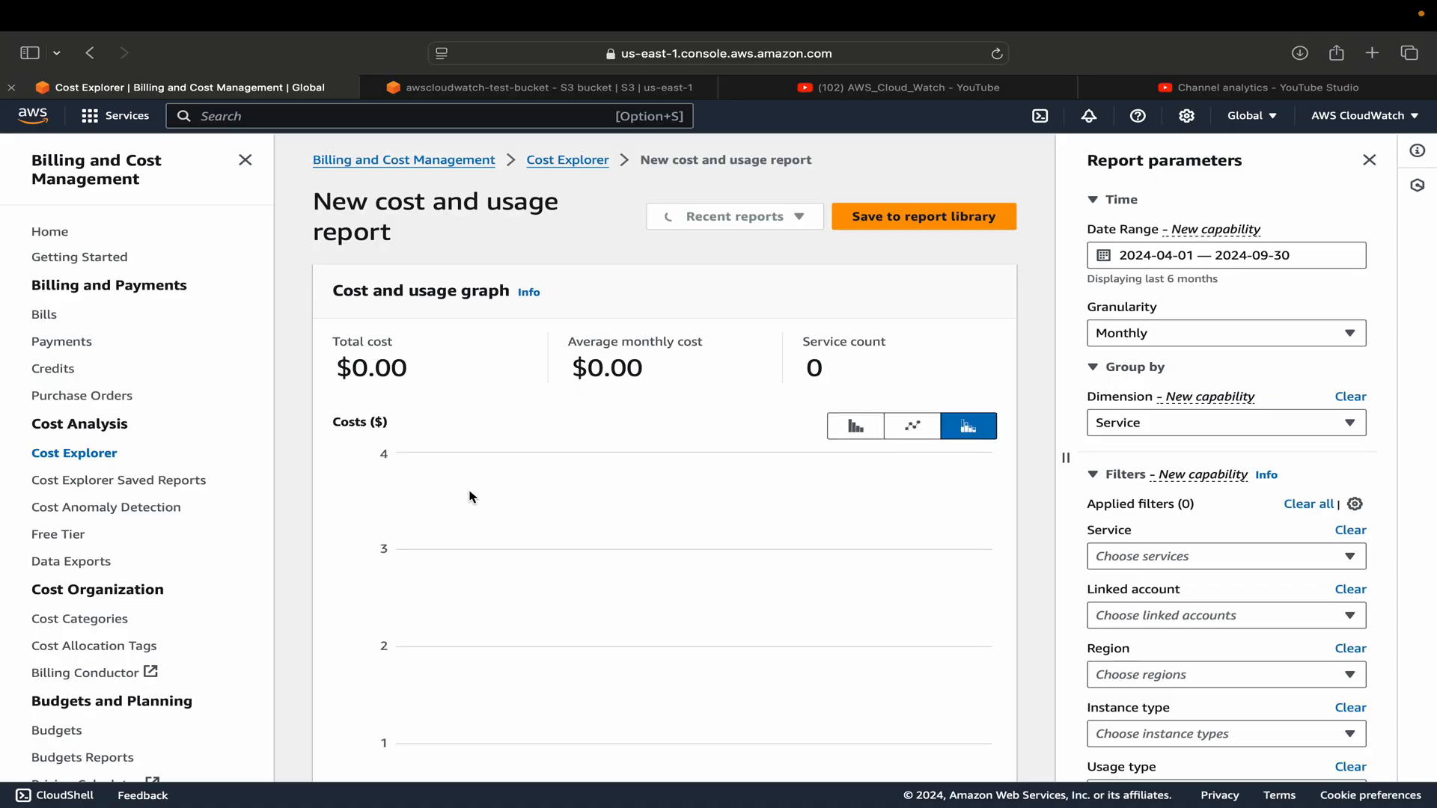
{"action": "left_click", "coordinate": [1221, 262]}
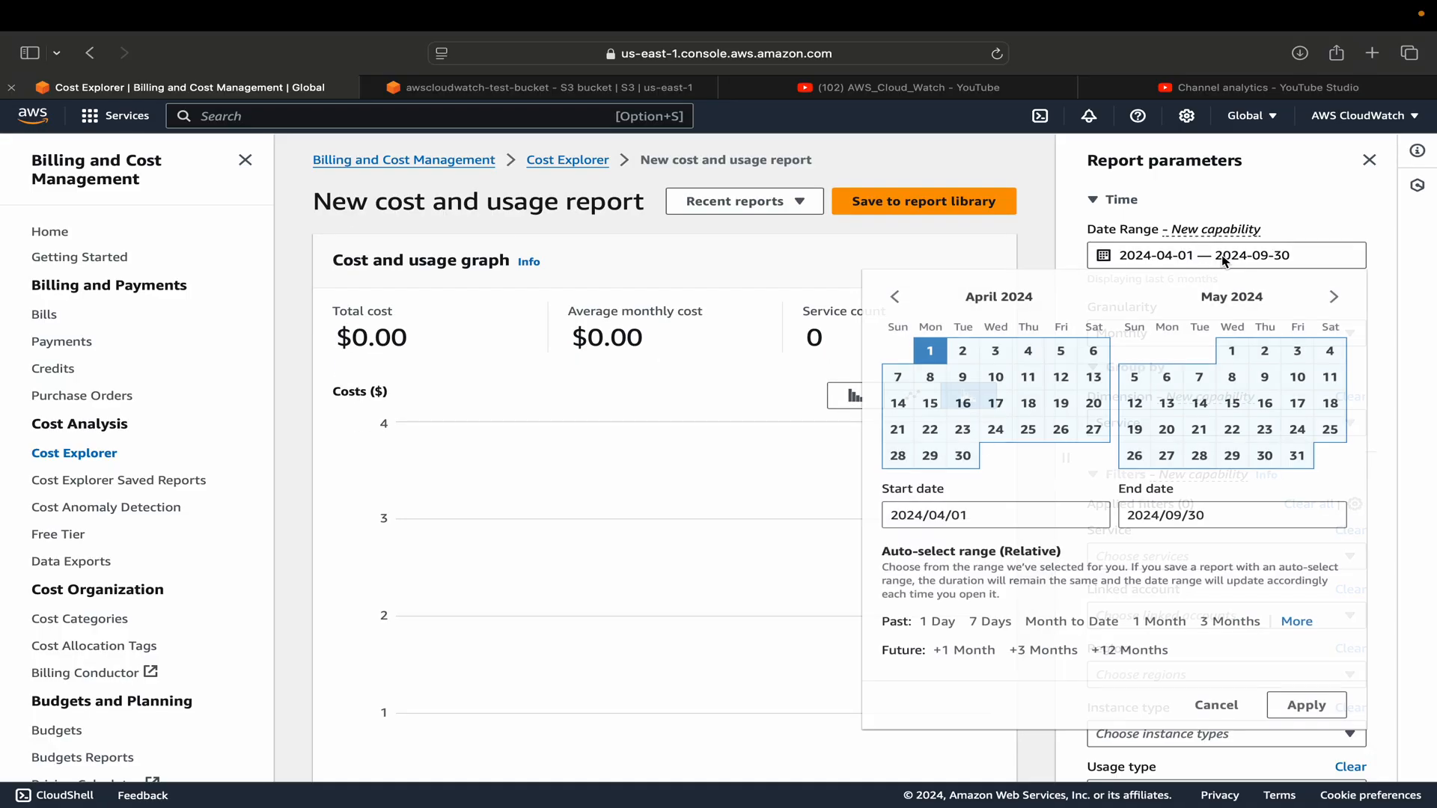
{"action": "left_click", "coordinate": [1333, 296]}
{"action": "left_click", "coordinate": [1334, 296]}
{"action": "left_click", "coordinate": [1334, 297]}
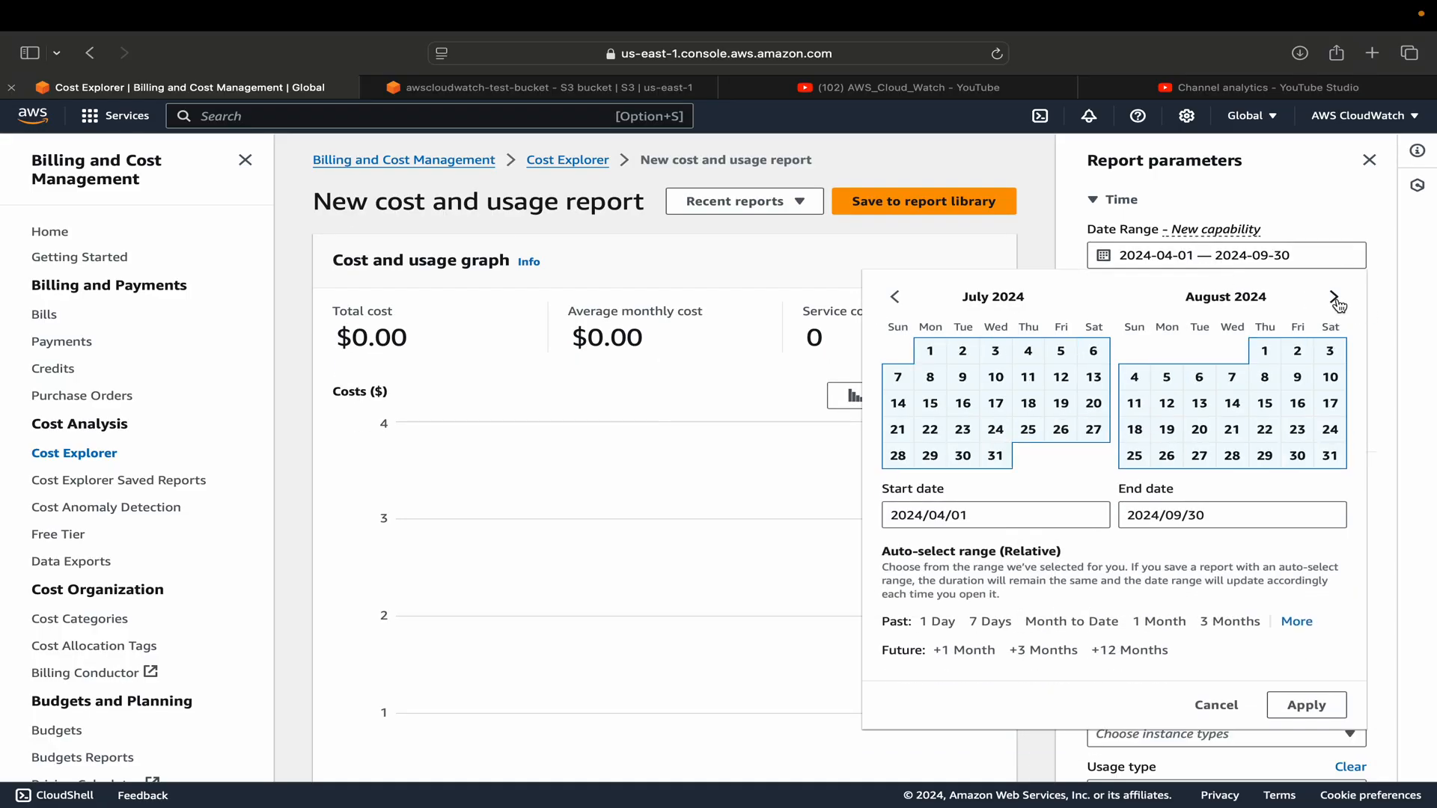
{"action": "left_click", "coordinate": [1334, 296]}
{"action": "left_click", "coordinate": [1335, 298]}
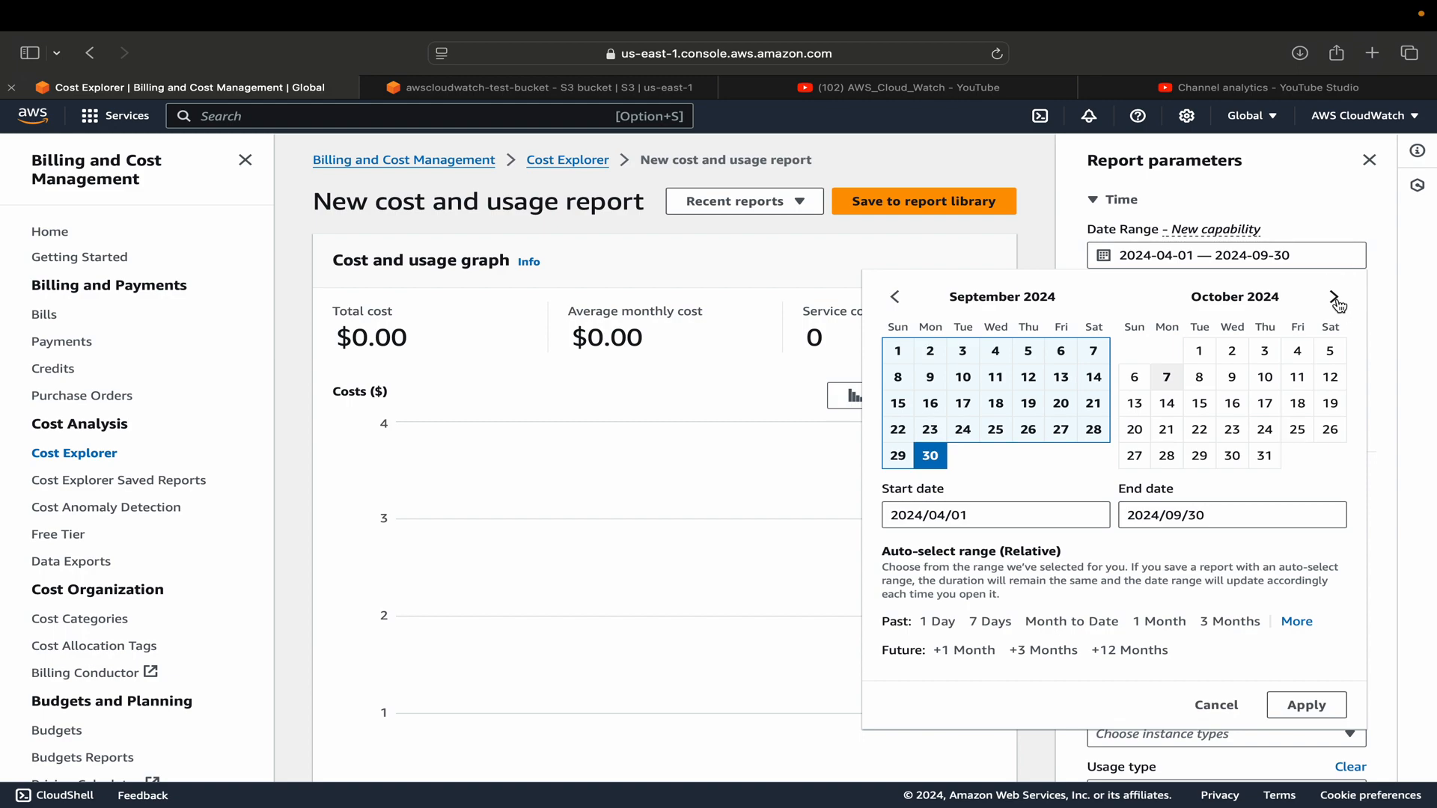
{"action": "left_click", "coordinate": [1198, 352]}
{"action": "left_click", "coordinate": [1177, 376]}
{"action": "left_click", "coordinate": [1305, 705]}
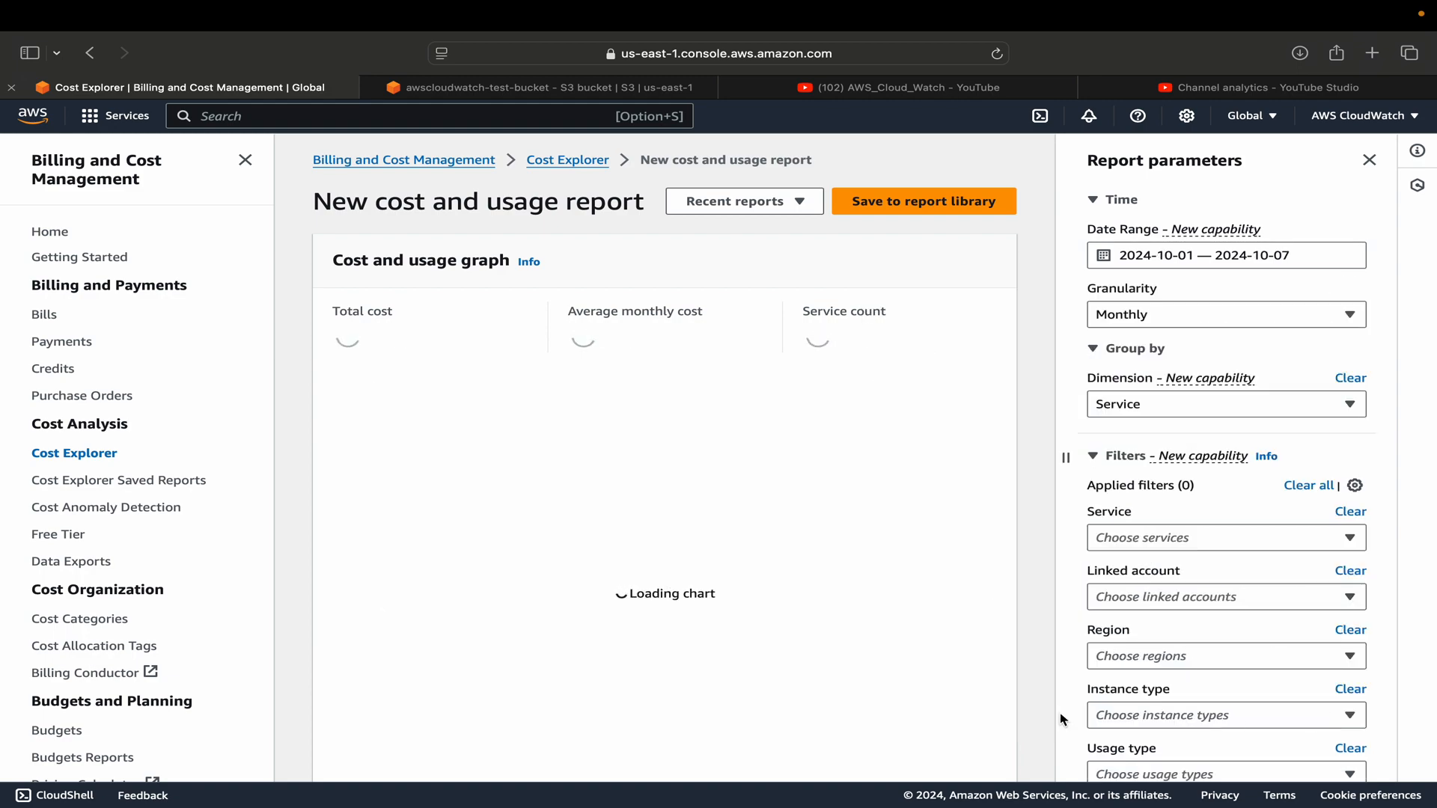
Filter the cost and usage report by the tag cost:env, including only the value test
{"action": "scroll", "coordinate": [676, 678], "scroll_direction": "down", "scroll_amount": 3}
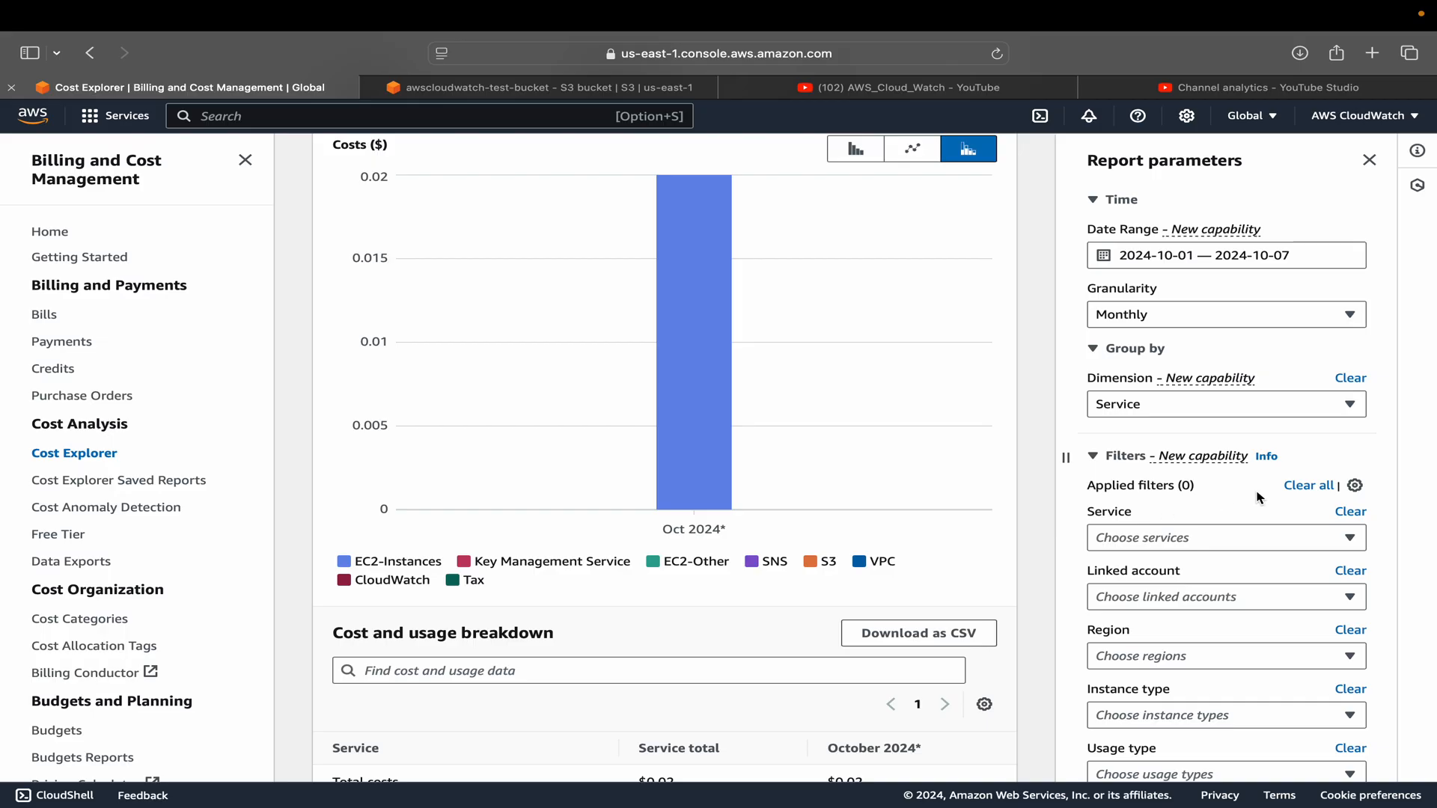
{"action": "scroll", "coordinate": [1259, 498], "scroll_direction": "down", "scroll_amount": 2}
{"action": "scroll", "coordinate": [1260, 498], "scroll_direction": "down", "scroll_amount": 4}
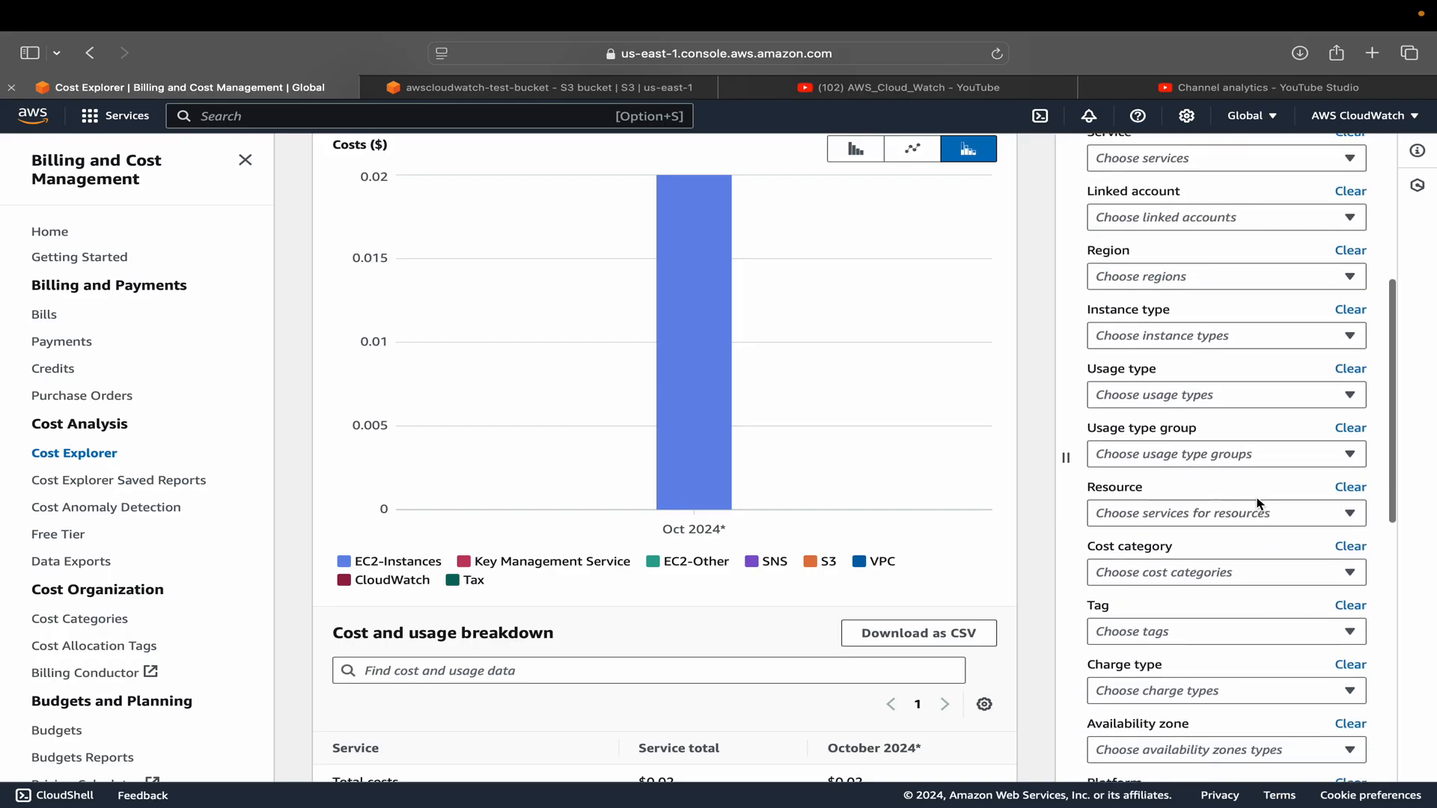
{"action": "left_click", "coordinate": [1171, 545]}
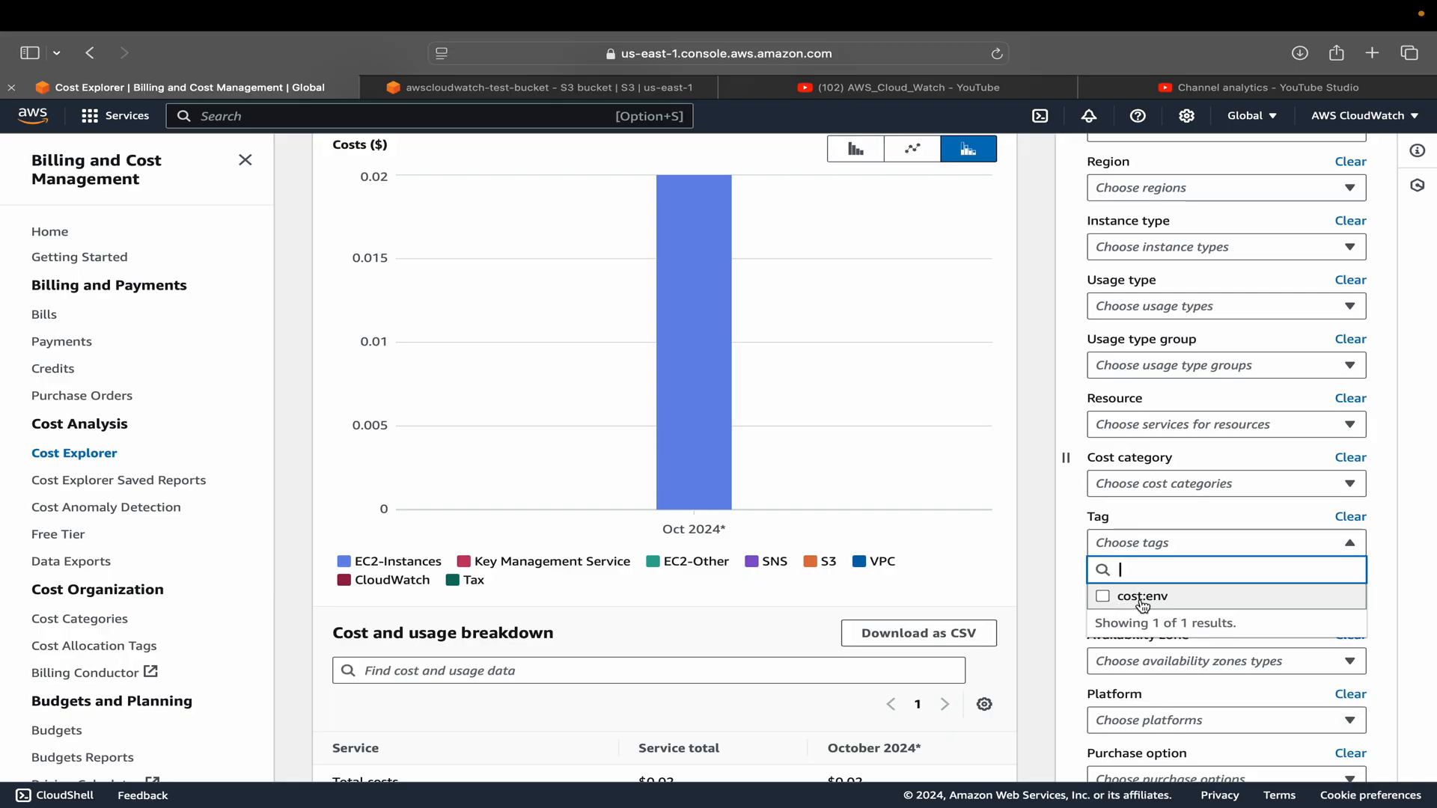
{"action": "left_click", "coordinate": [1102, 596]}
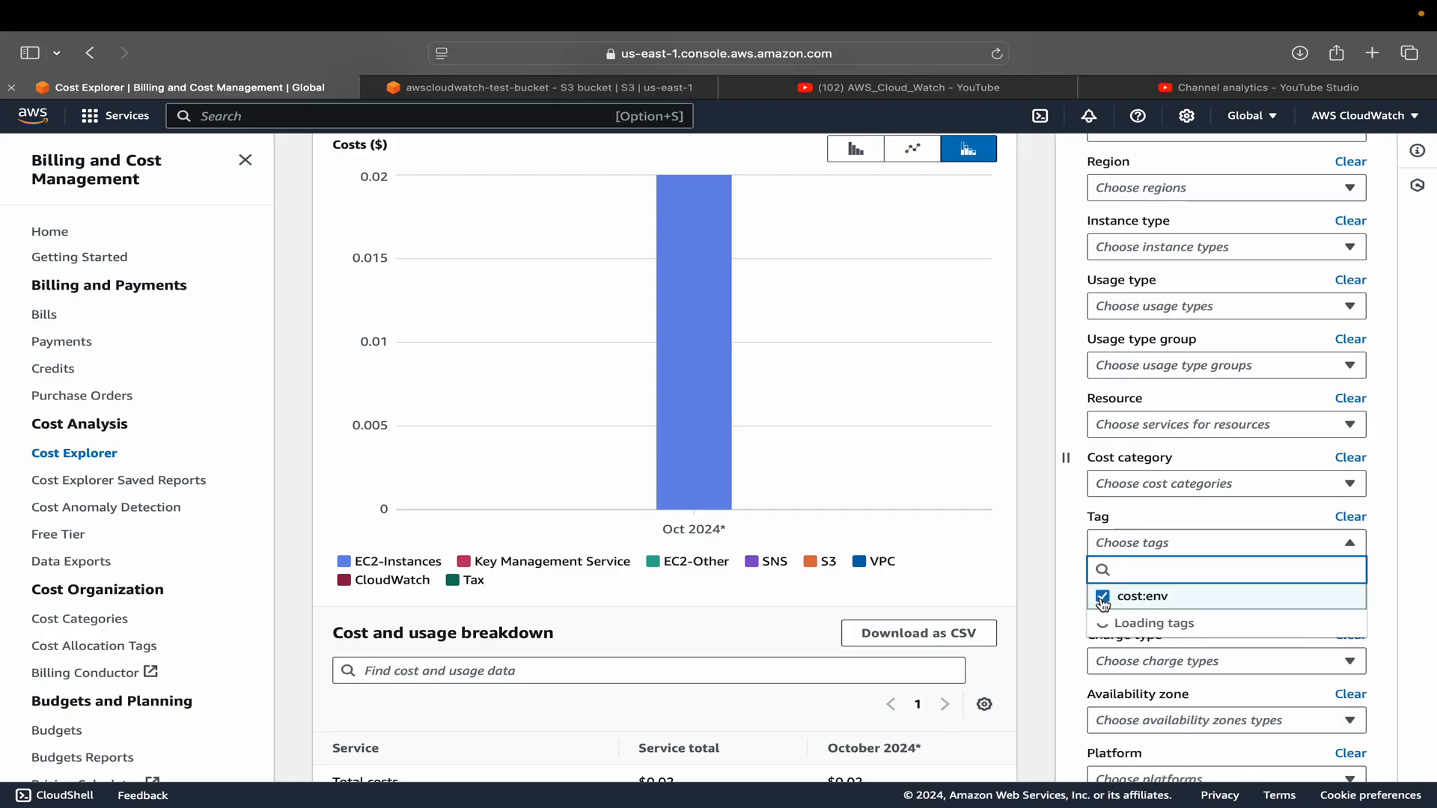
{"action": "left_click", "coordinate": [1391, 591]}
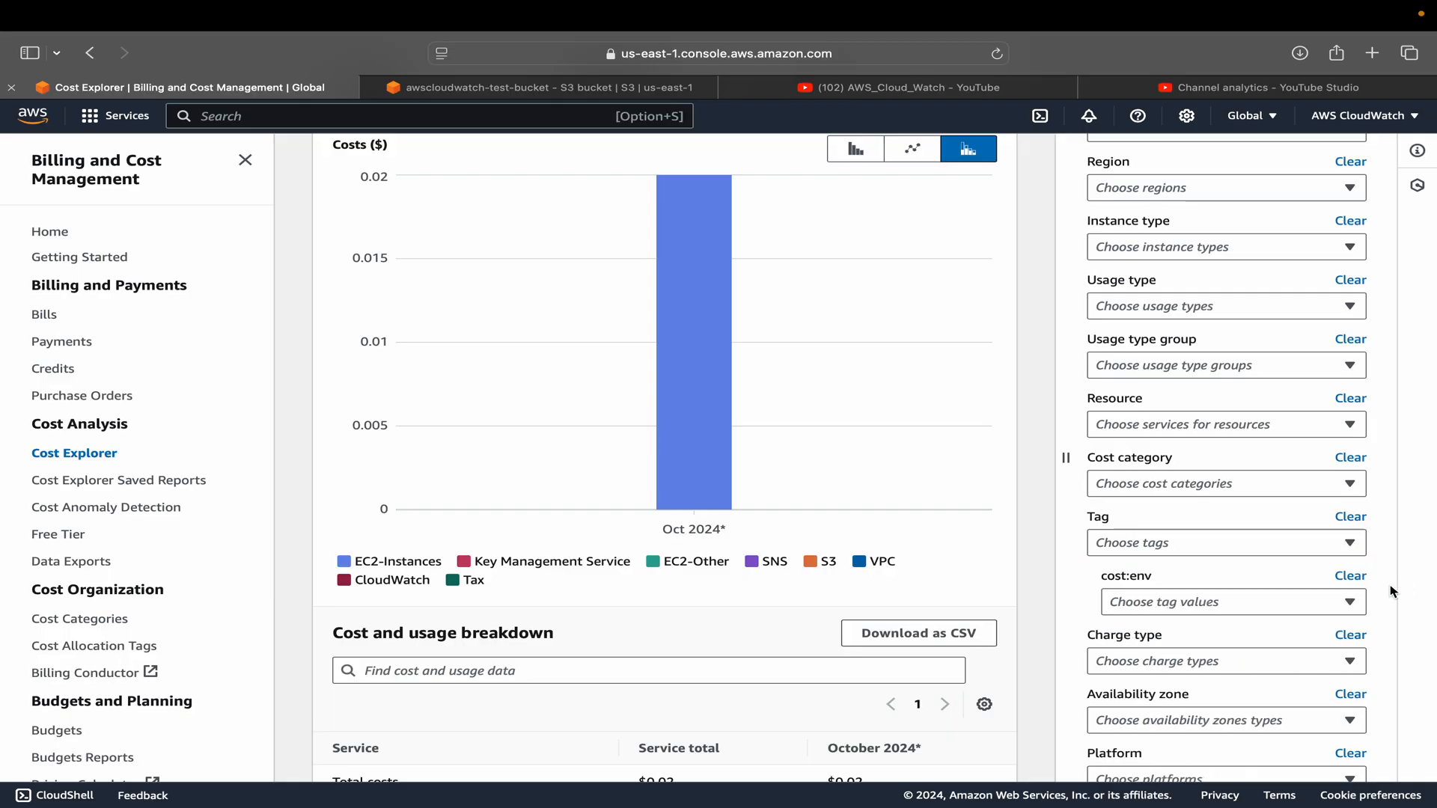
{"action": "left_click", "coordinate": [1247, 604]}
{"action": "left_click", "coordinate": [1222, 492]}
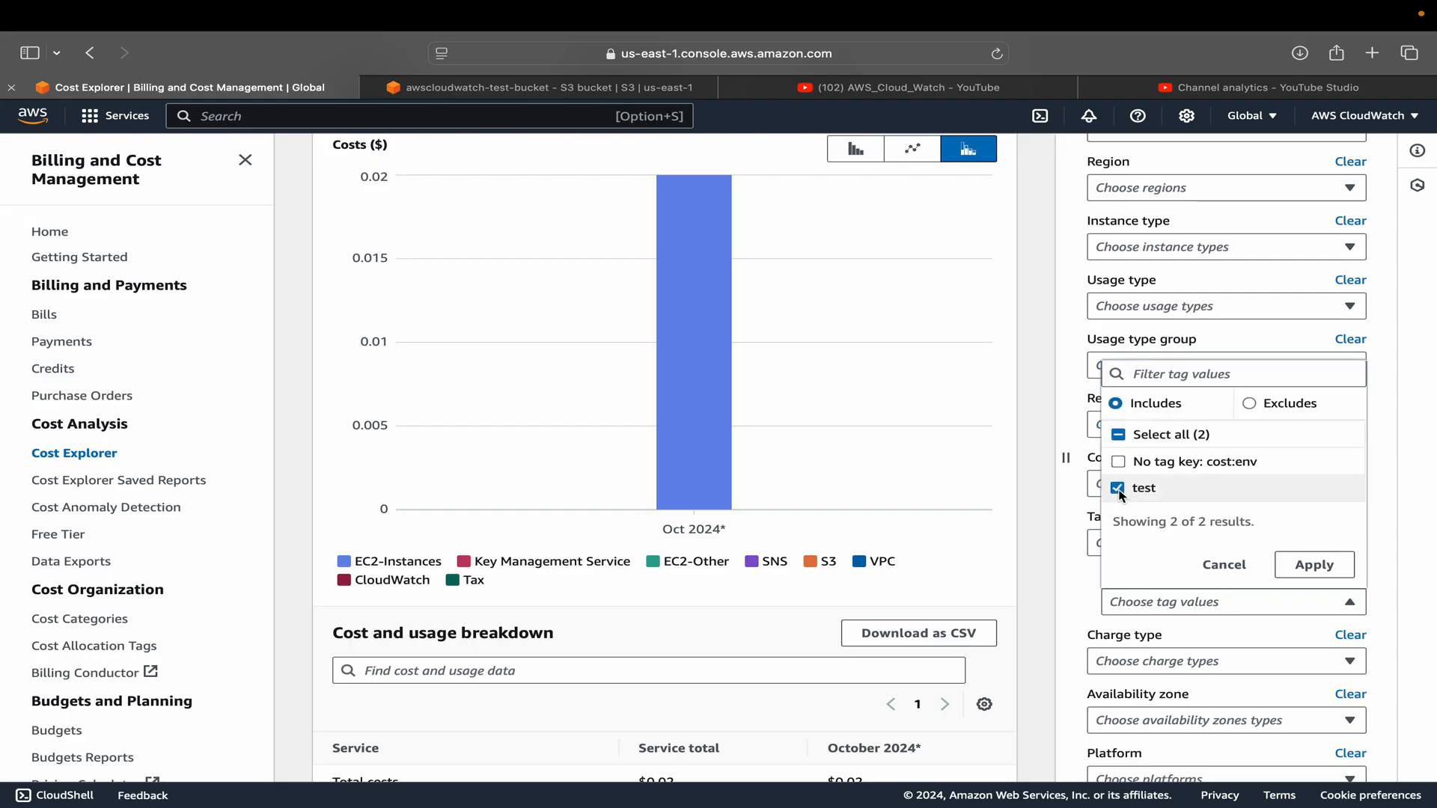
{"action": "left_click", "coordinate": [1317, 566]}
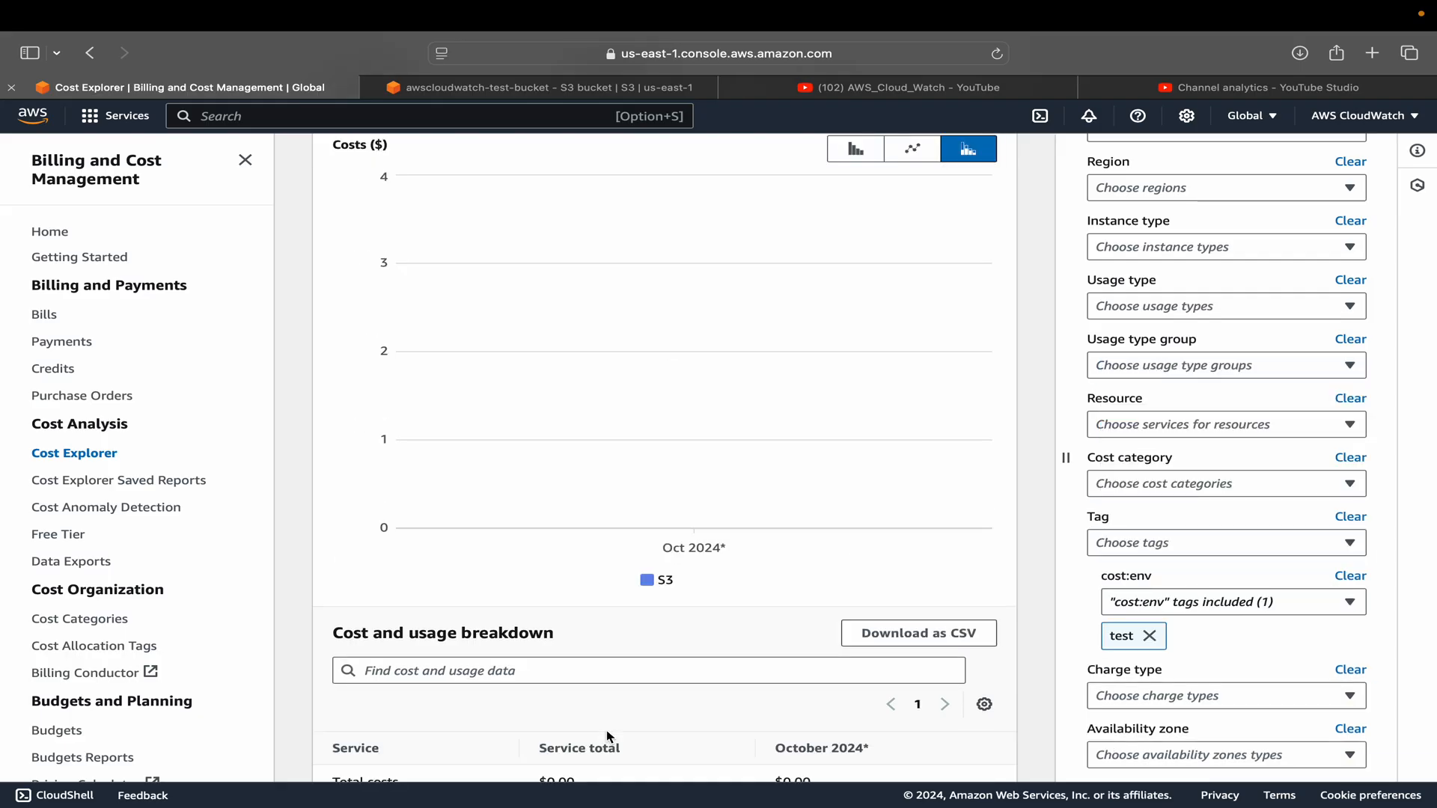
{"action": "scroll", "coordinate": [656, 585], "scroll_direction": "up", "scroll_amount": 1}
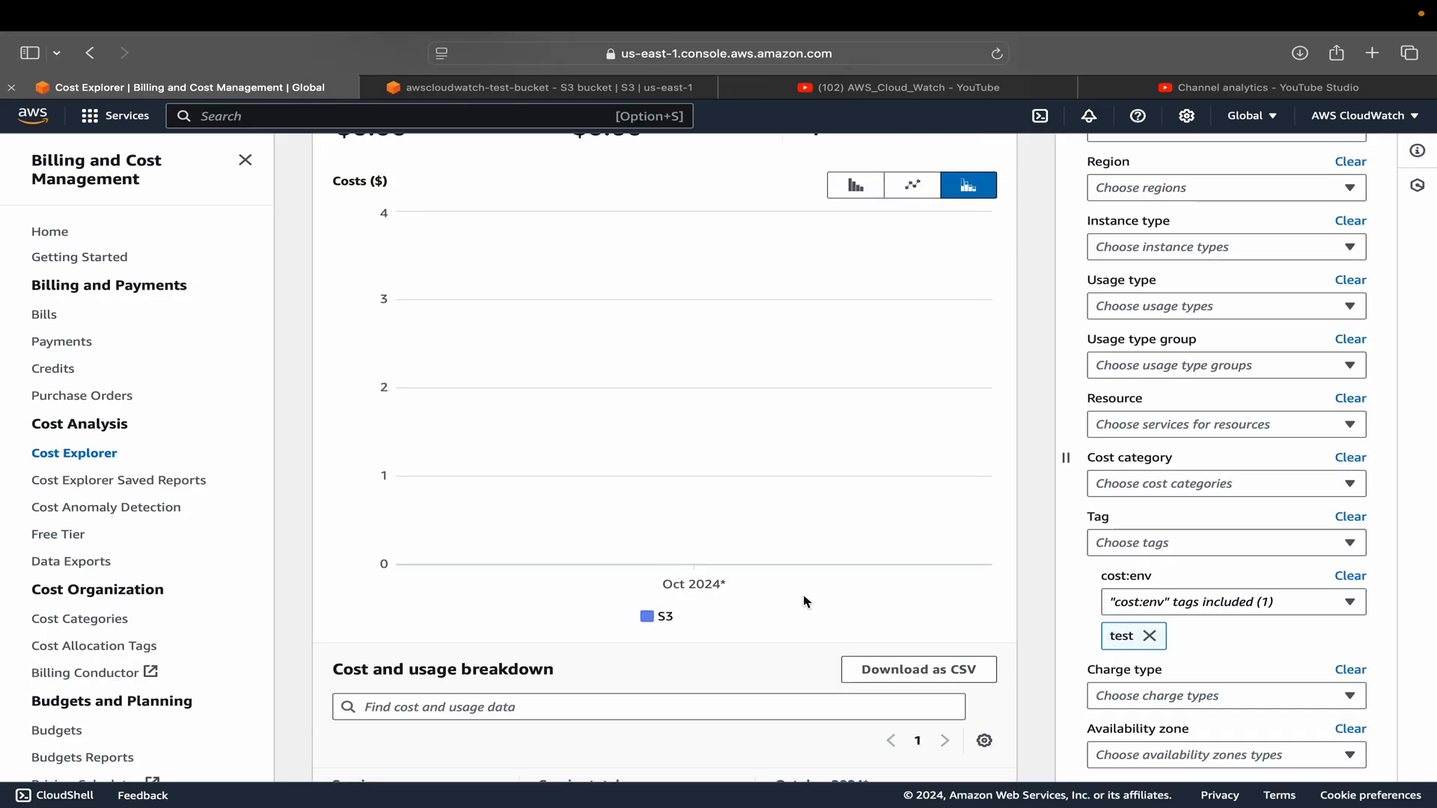
Open the S3 bucket list and compare it with the tag-filtered cost chart in Cost Explorer
{"action": "left_click", "coordinate": [562, 88]}
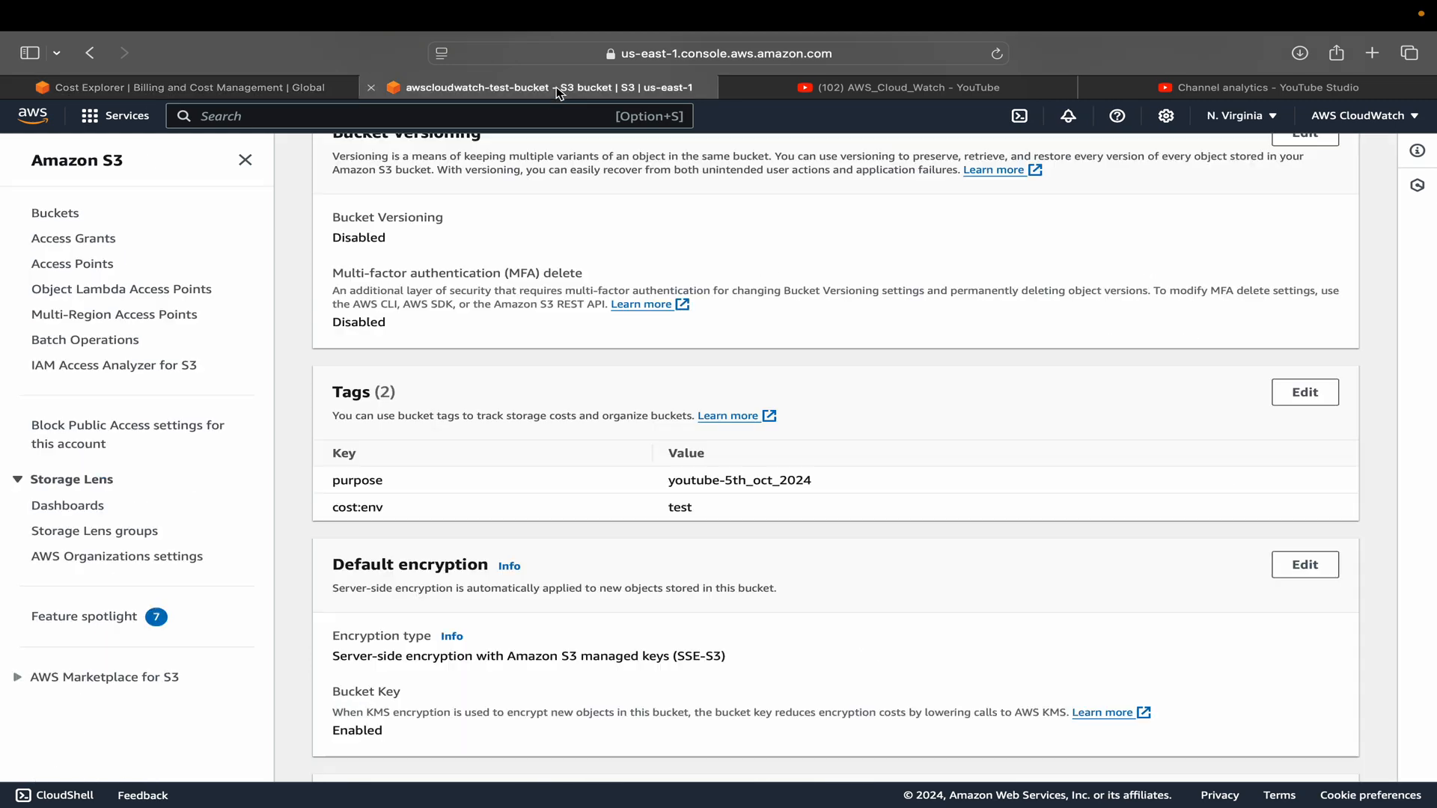
{"action": "scroll", "coordinate": [476, 405], "scroll_direction": "up", "scroll_amount": 10}
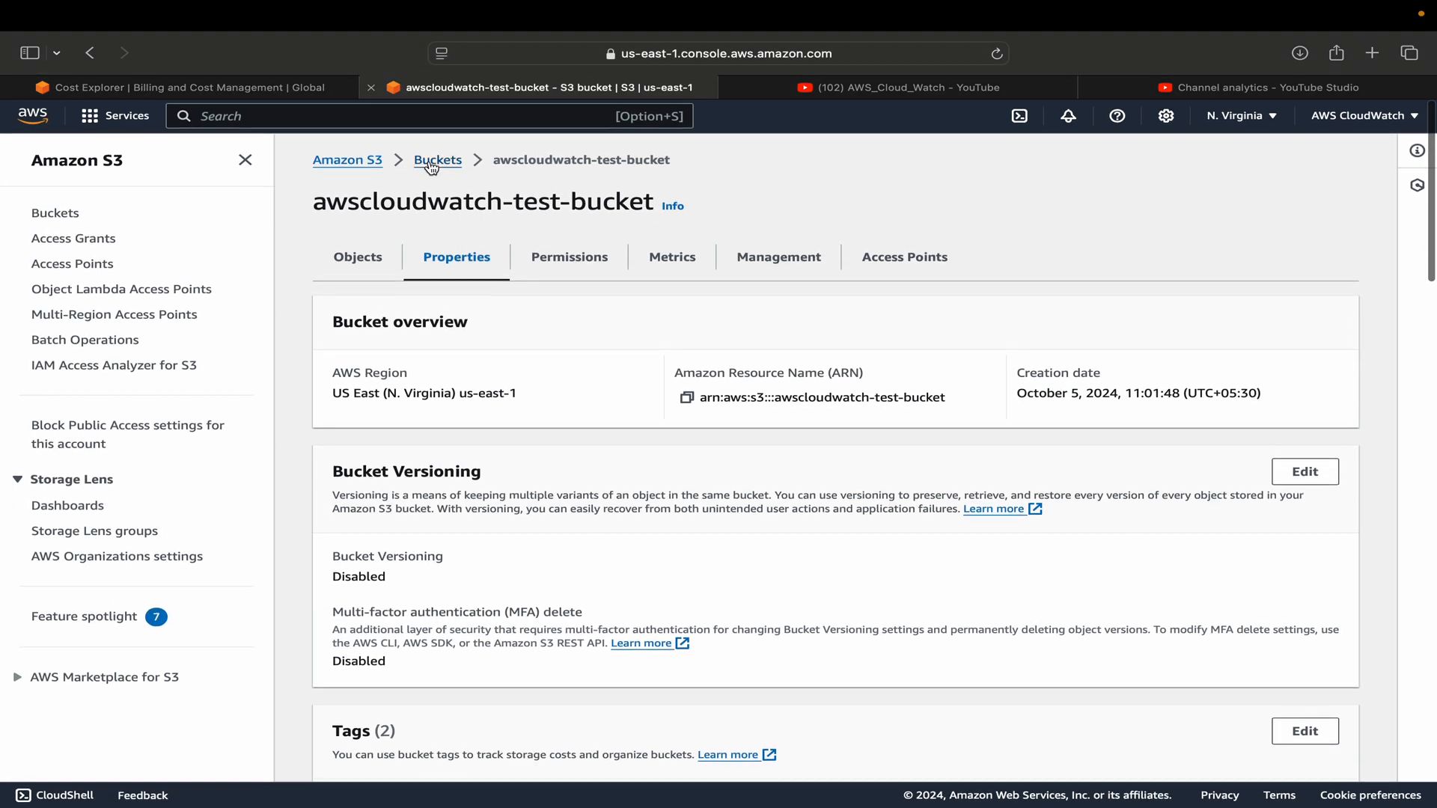
{"action": "left_click", "coordinate": [436, 158]}
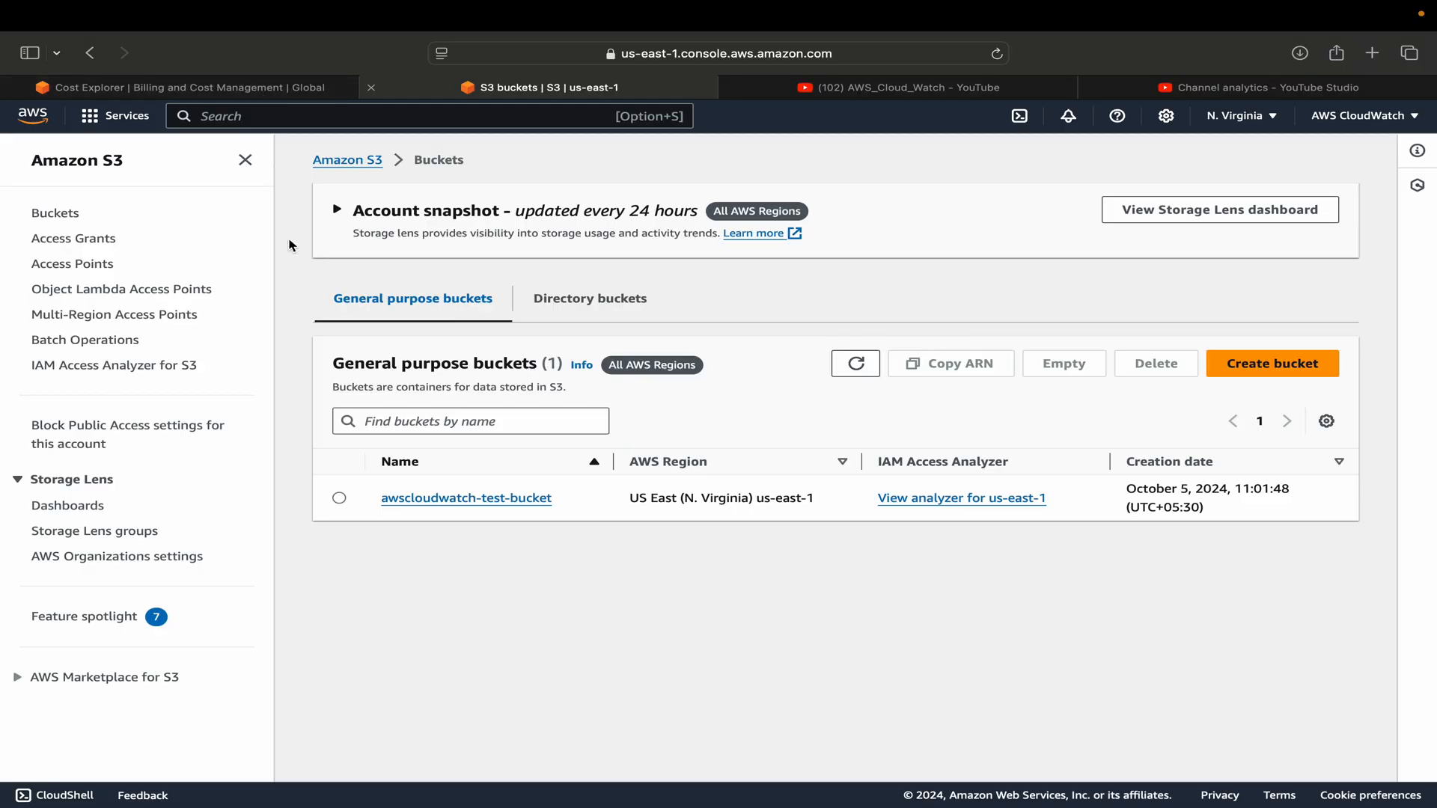
{"action": "left_click", "coordinate": [196, 87]}
{"action": "scroll", "coordinate": [515, 448], "scroll_direction": "up", "scroll_amount": 1}
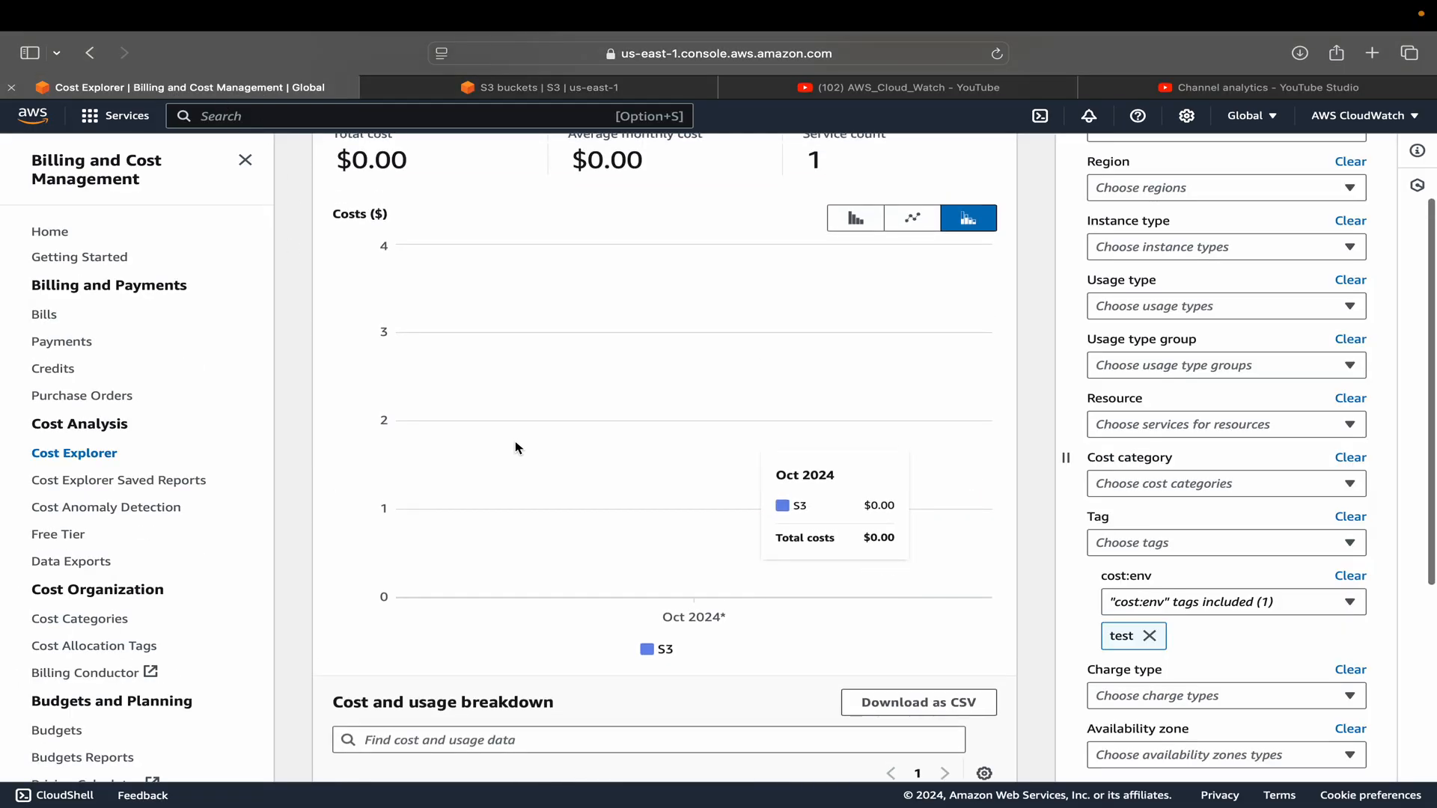
{"action": "left_click", "coordinate": [570, 88]}
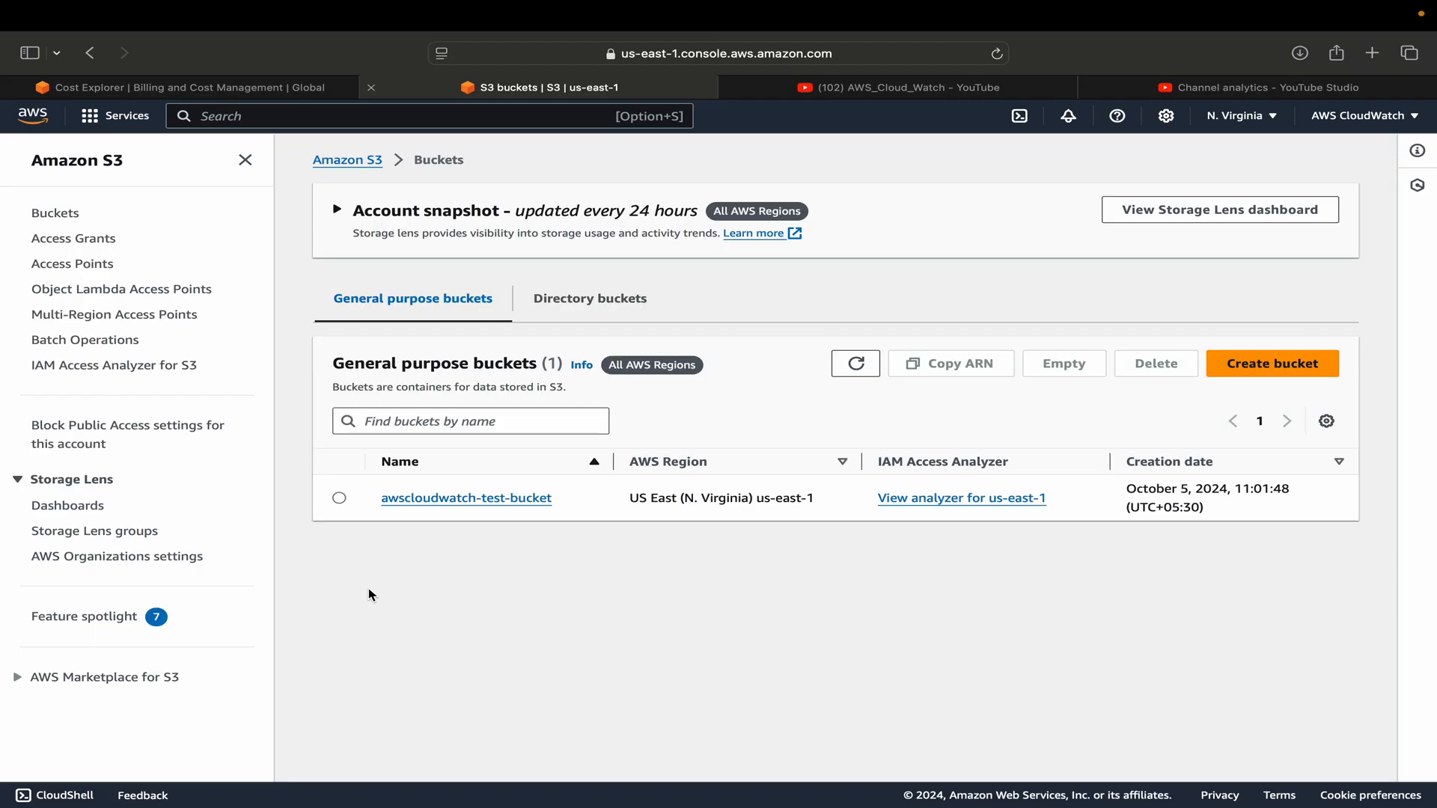
{"action": "left_click", "coordinate": [314, 87]}
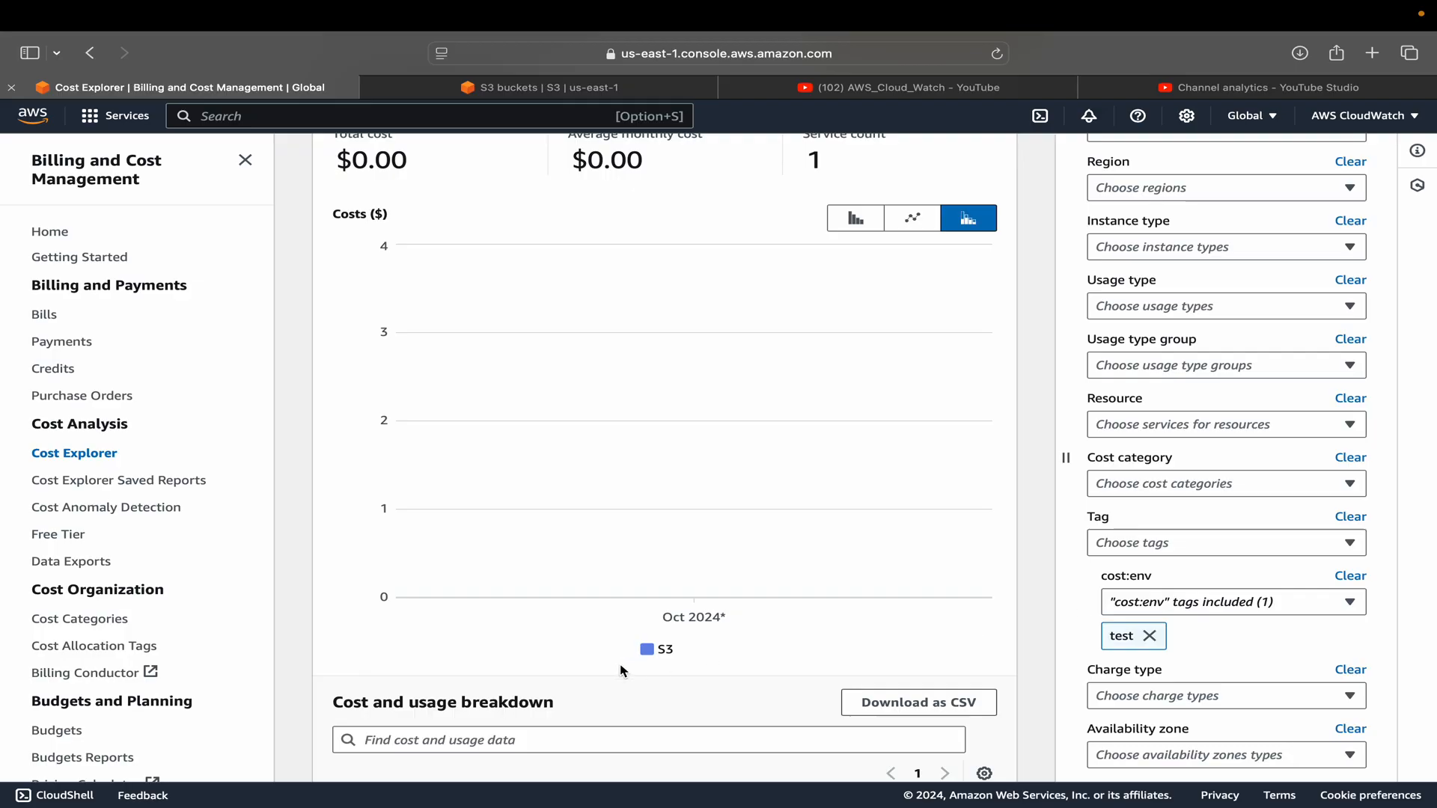
{"action": "mouse_move", "coordinate": [661, 370]}
Restrict the Cost Explorer report to show only untagged resources in the additional data settings
{"action": "scroll", "coordinate": [1142, 510], "scroll_direction": "up", "scroll_amount": 3}
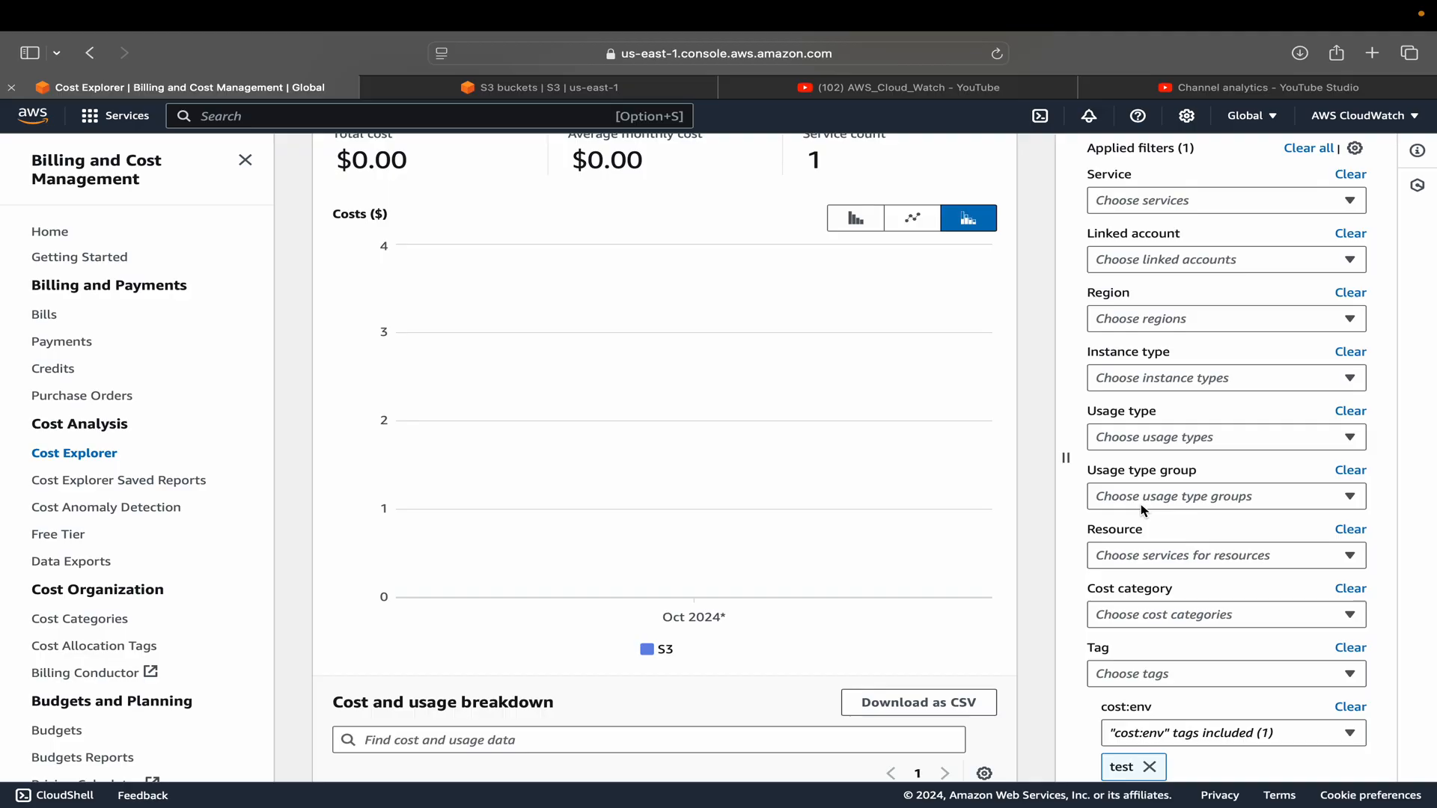
{"action": "scroll", "coordinate": [1143, 511], "scroll_direction": "up", "scroll_amount": 3}
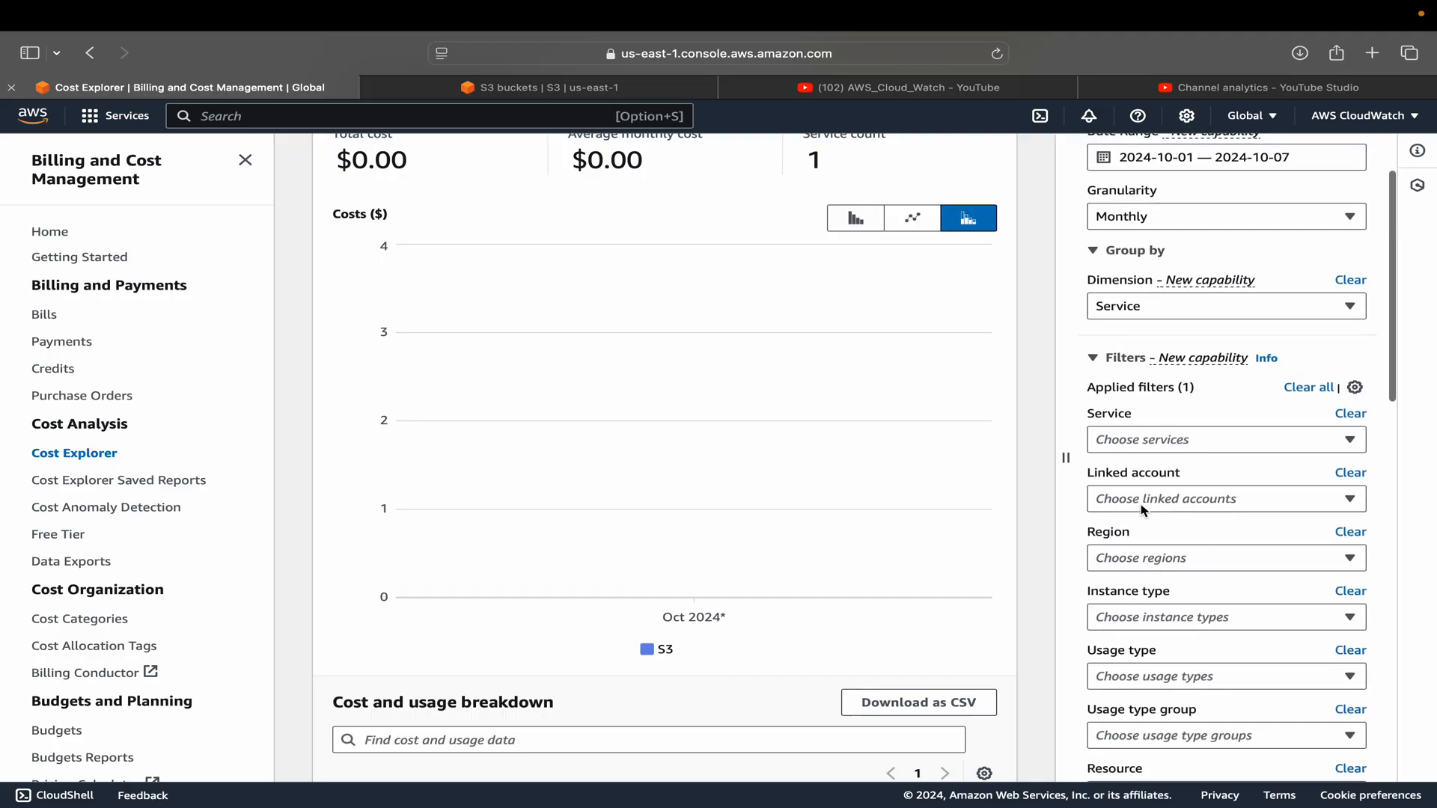
{"action": "scroll", "coordinate": [1142, 510], "scroll_direction": "down", "scroll_amount": 18}
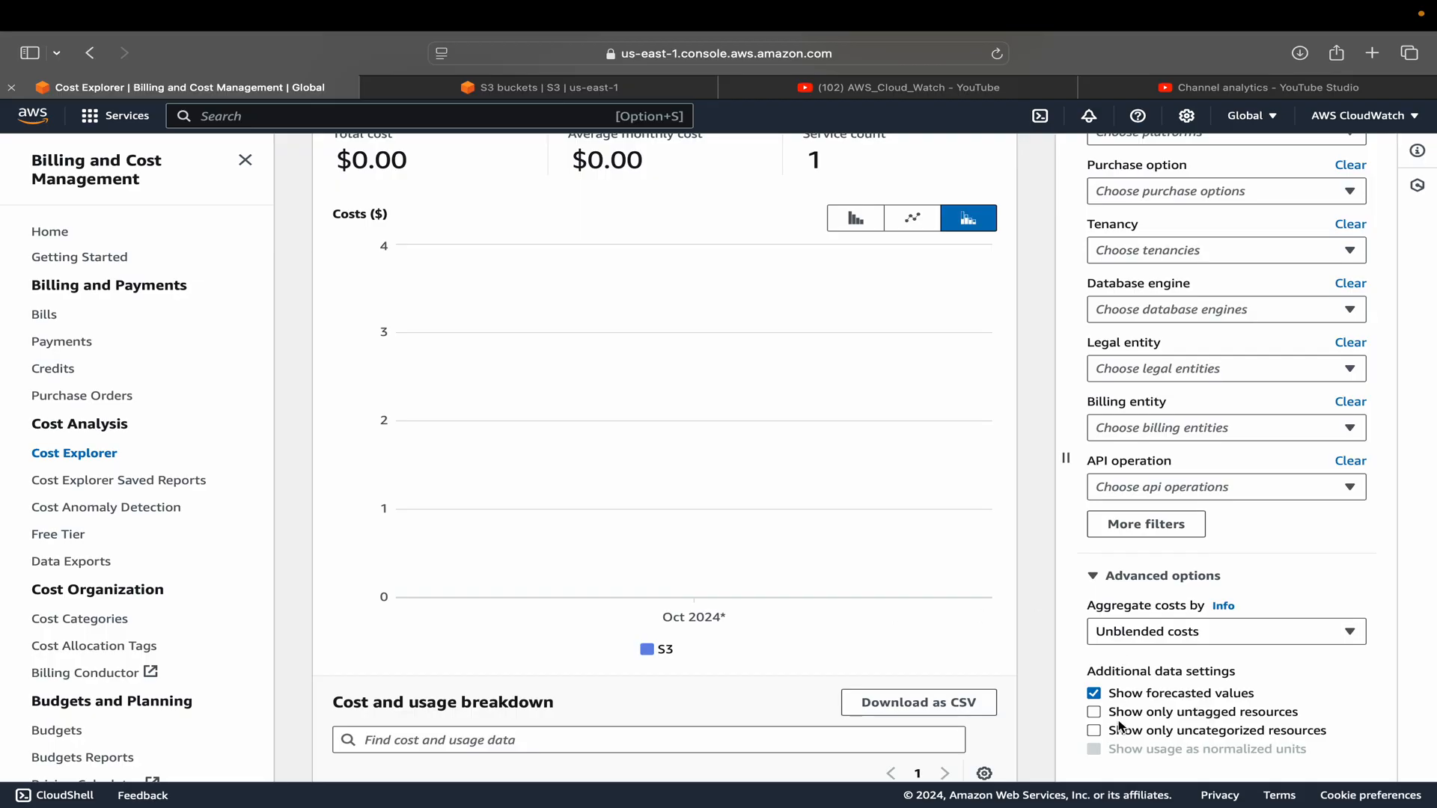
{"action": "left_click", "coordinate": [1095, 713]}
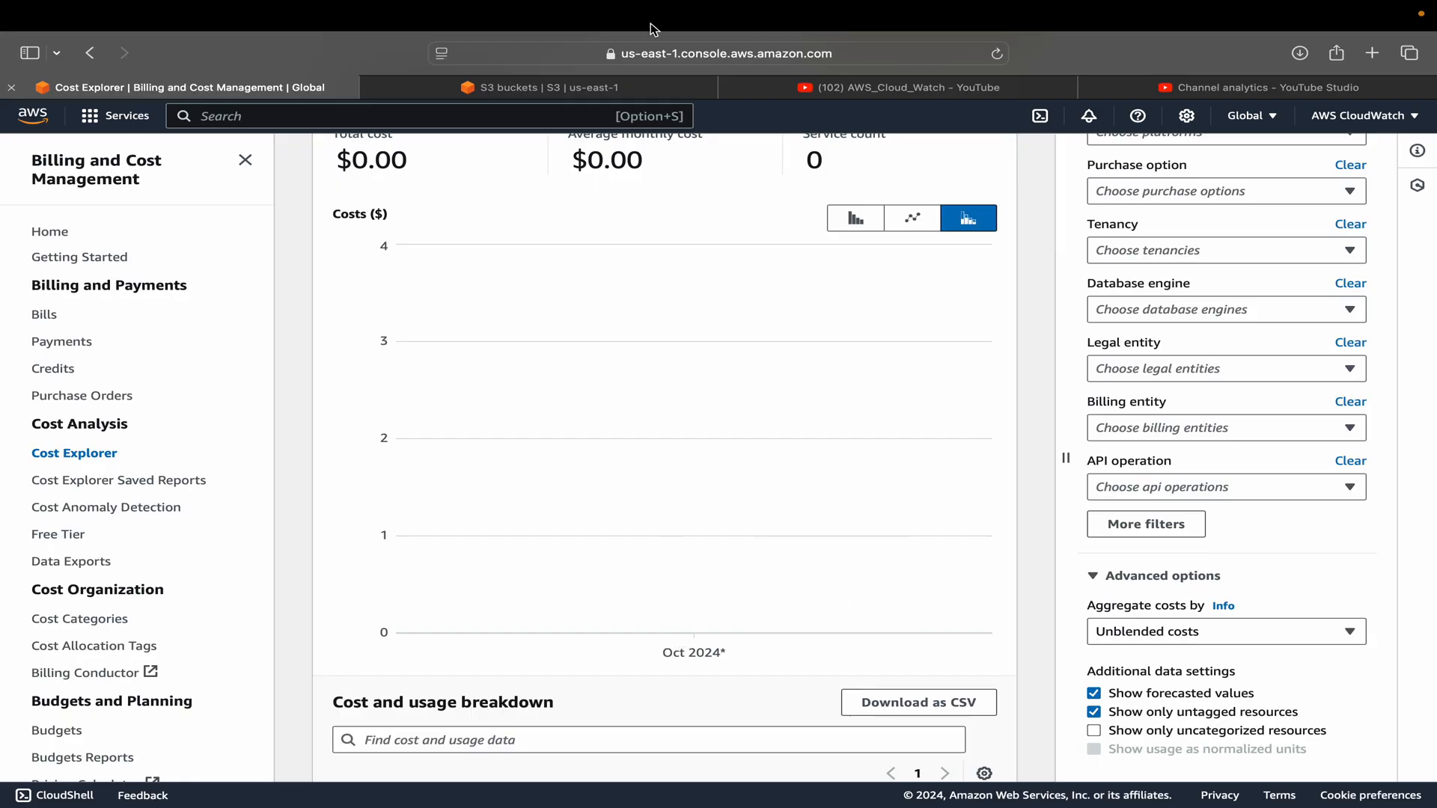
Check the untagged-resources report against the S3 bucket list, the applied cost:env filter and the cost and usage breakdown
{"action": "left_click", "coordinate": [531, 90]}
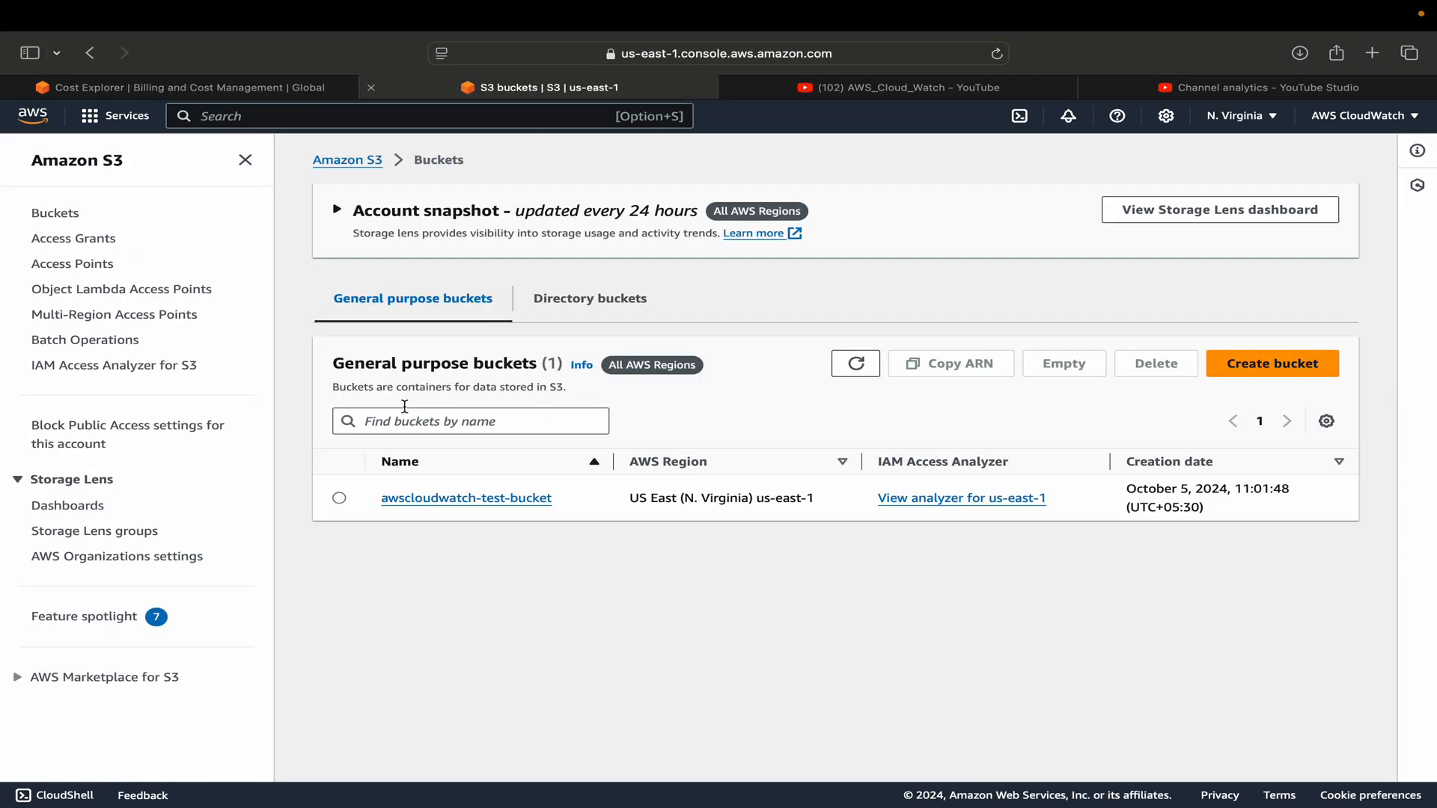
{"action": "left_click", "coordinate": [199, 93]}
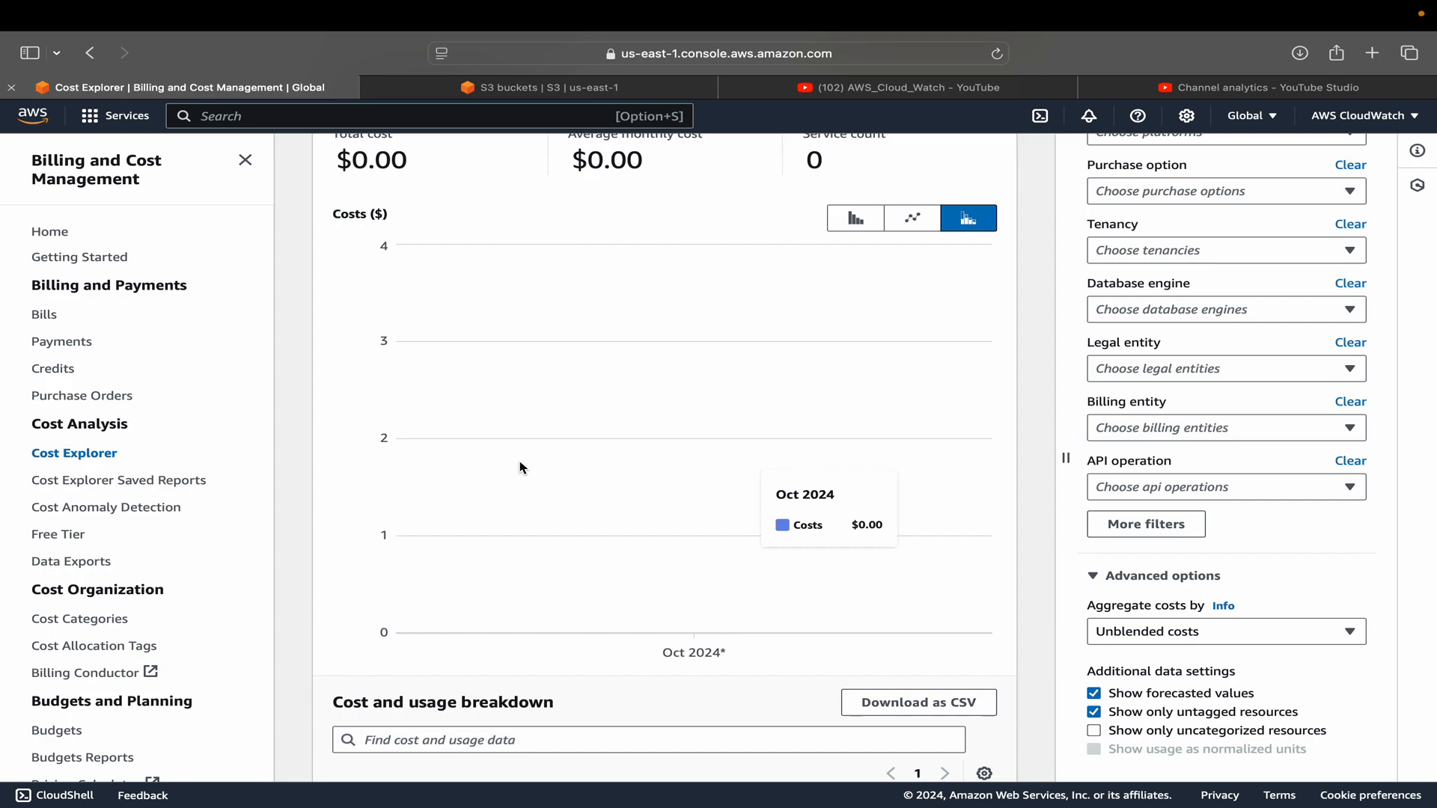
{"action": "scroll", "coordinate": [1157, 422], "scroll_direction": "up", "scroll_amount": 5}
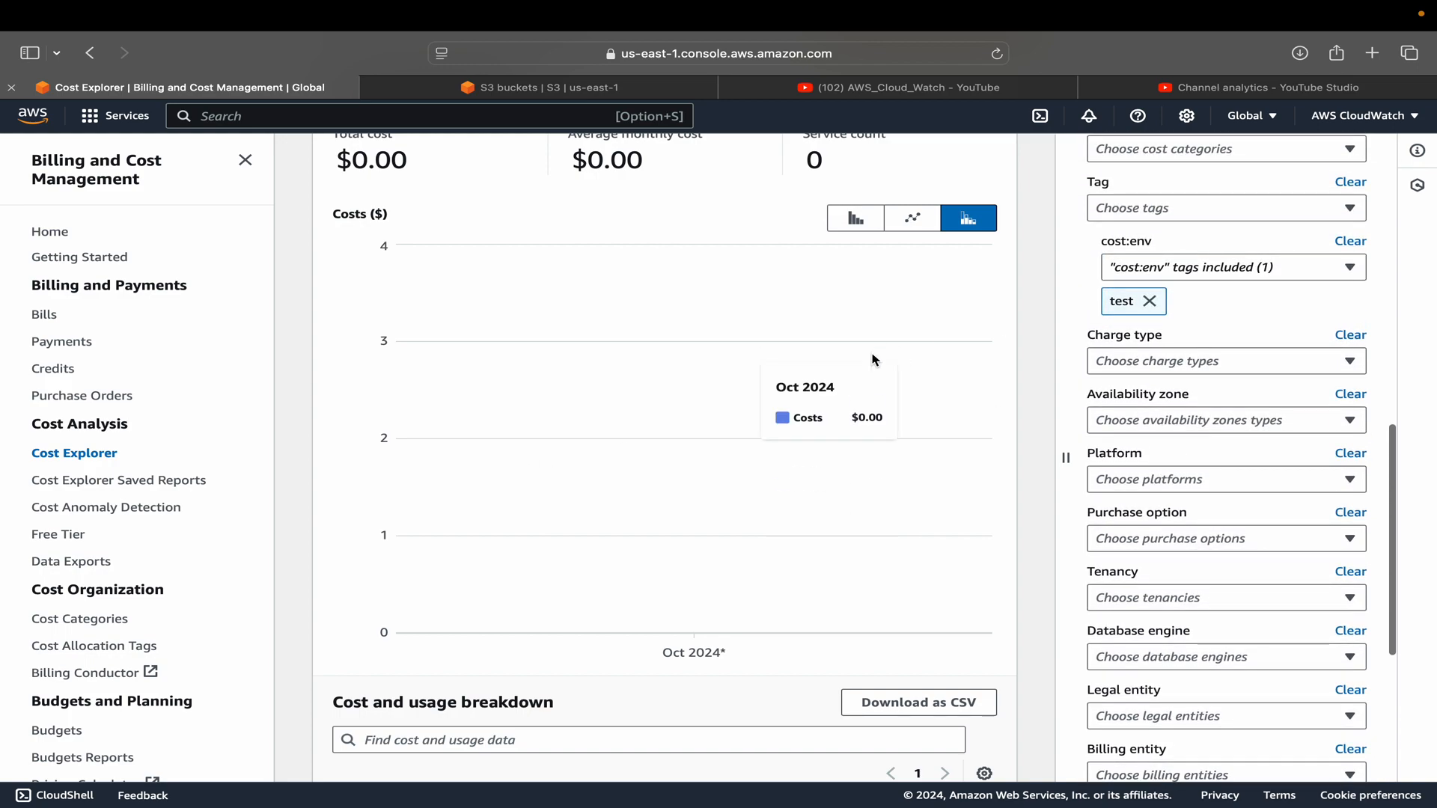
{"action": "scroll", "coordinate": [872, 359], "scroll_direction": "down", "scroll_amount": 2}
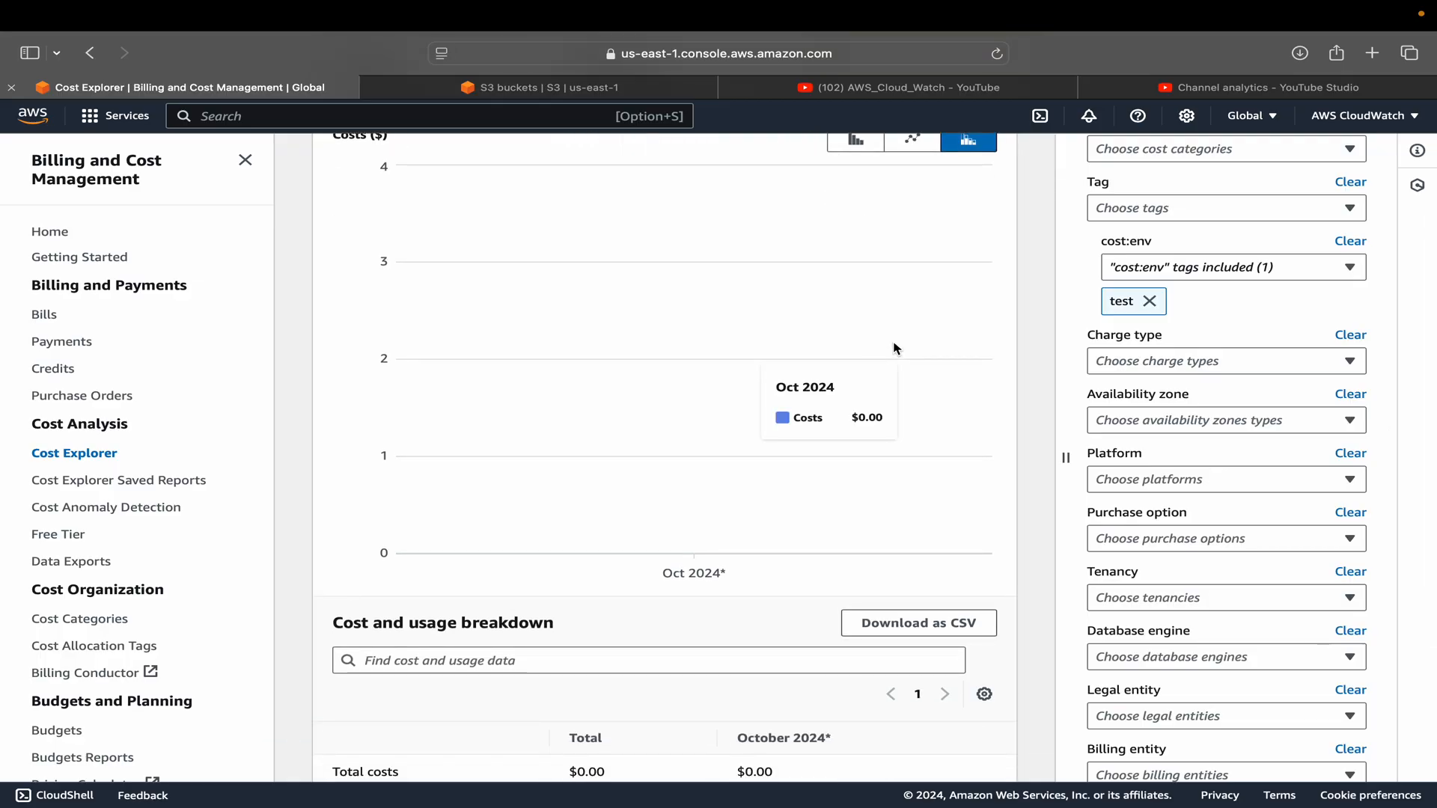
{"action": "scroll", "coordinate": [1134, 514], "scroll_direction": "down", "scroll_amount": 5}
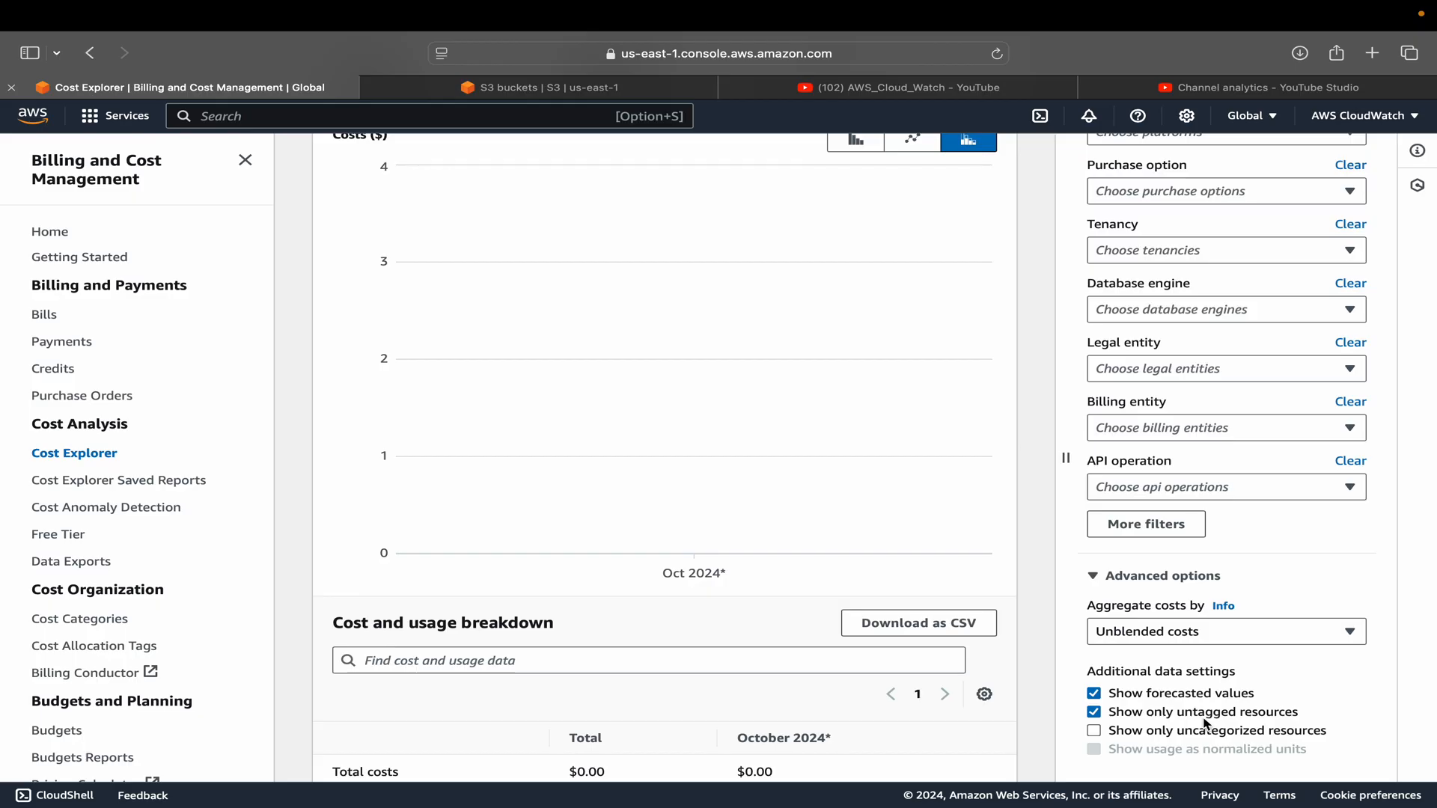
{"action": "scroll", "coordinate": [622, 514], "scroll_direction": "up", "scroll_amount": 2}
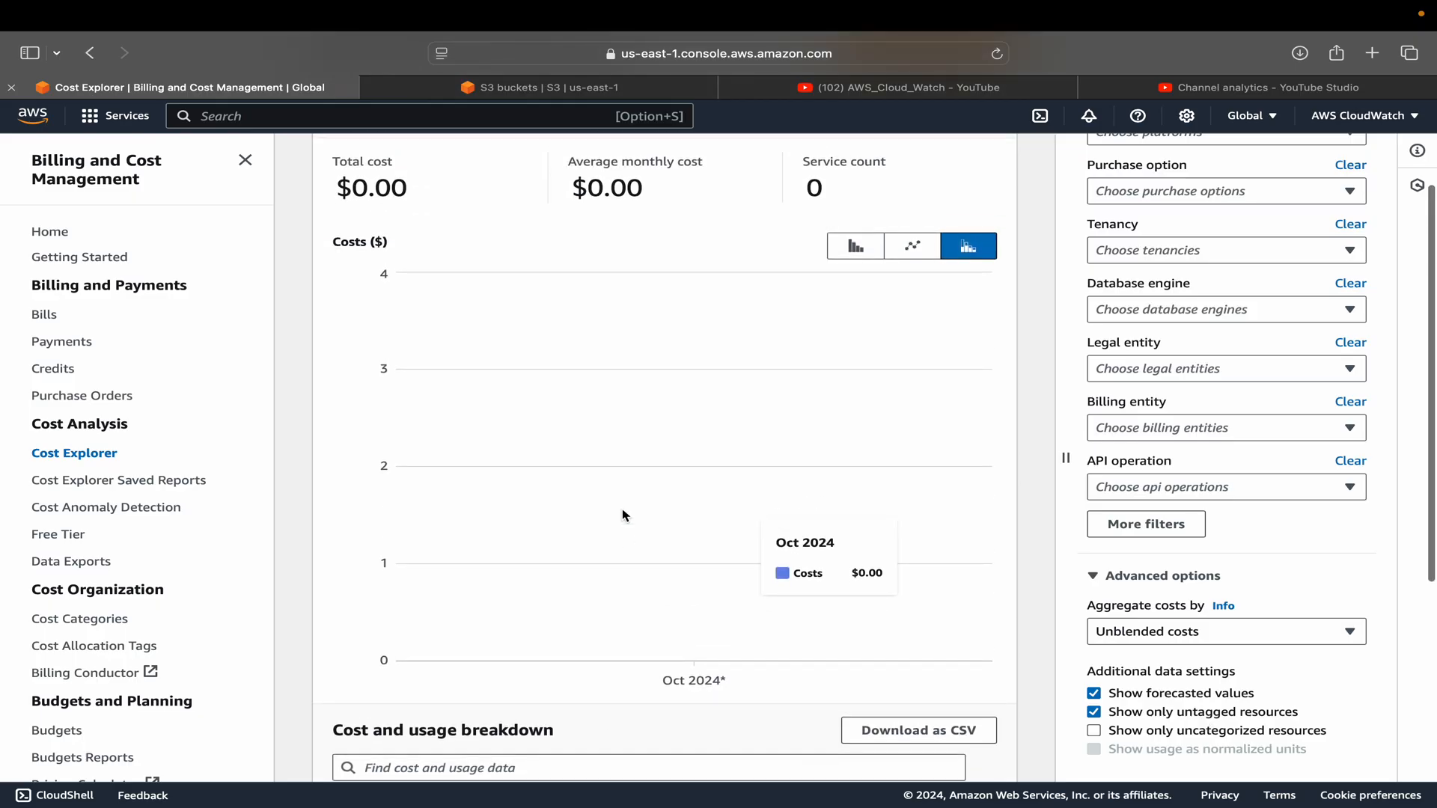